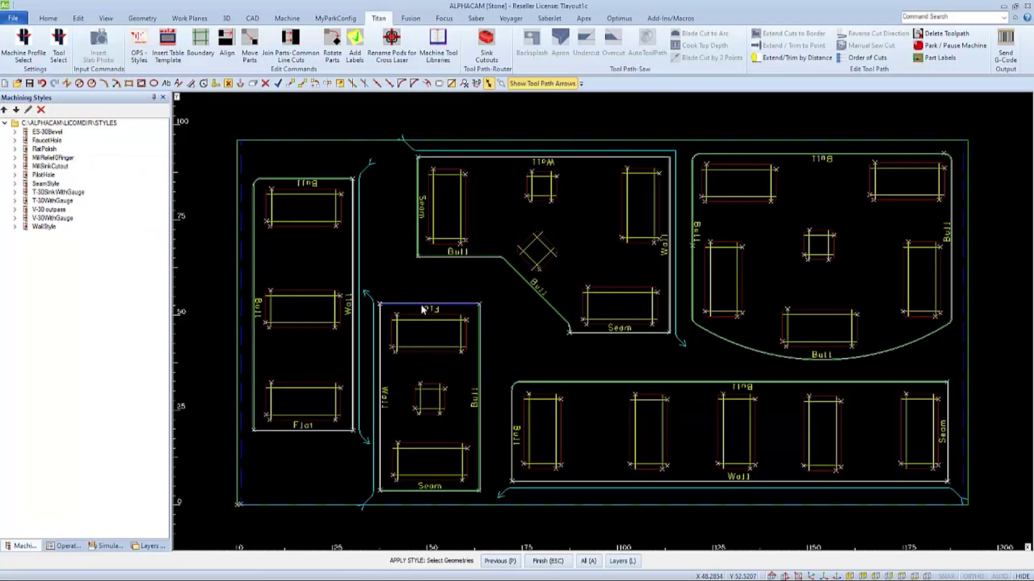
Finish applying the machining style to the Flat edges, and apply SeamStyle to the Seam edges of the parts.
{"action": "key", "text": "Escape"}
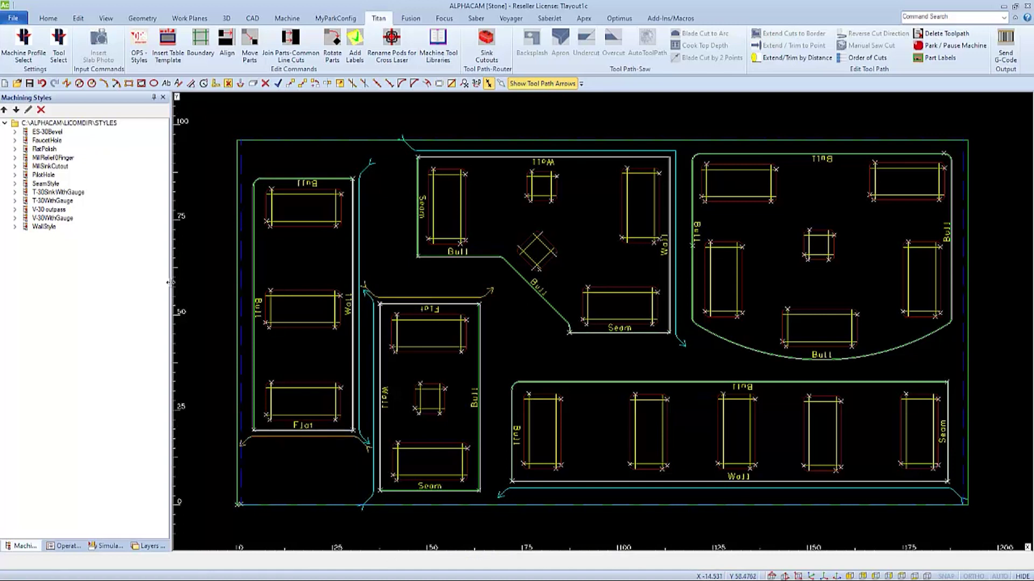
{"action": "right_click", "coordinate": [46, 184]}
{"action": "left_click", "coordinate": [77, 192]}
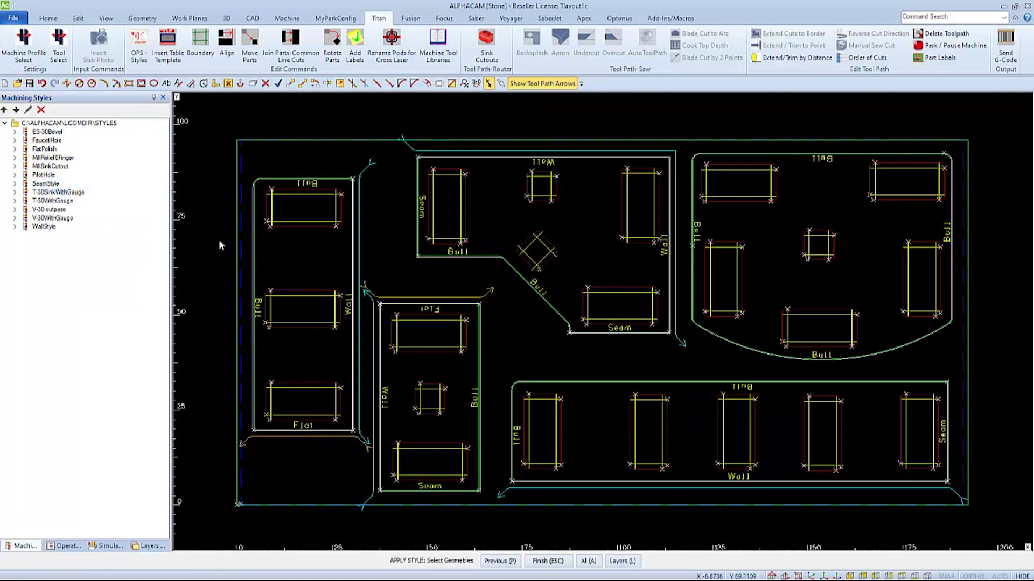
{"action": "left_click", "coordinate": [447, 495]}
{"action": "key", "text": "Escape"}
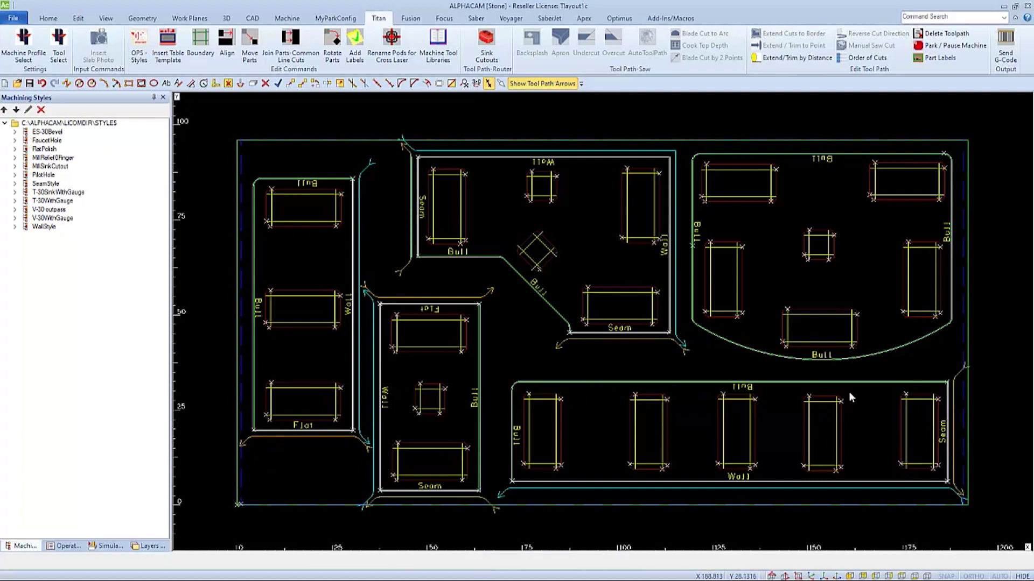
Apply the V-30 outpass machining style to the Bull edges of all five parts.
{"action": "right_click", "coordinate": [52, 210]}
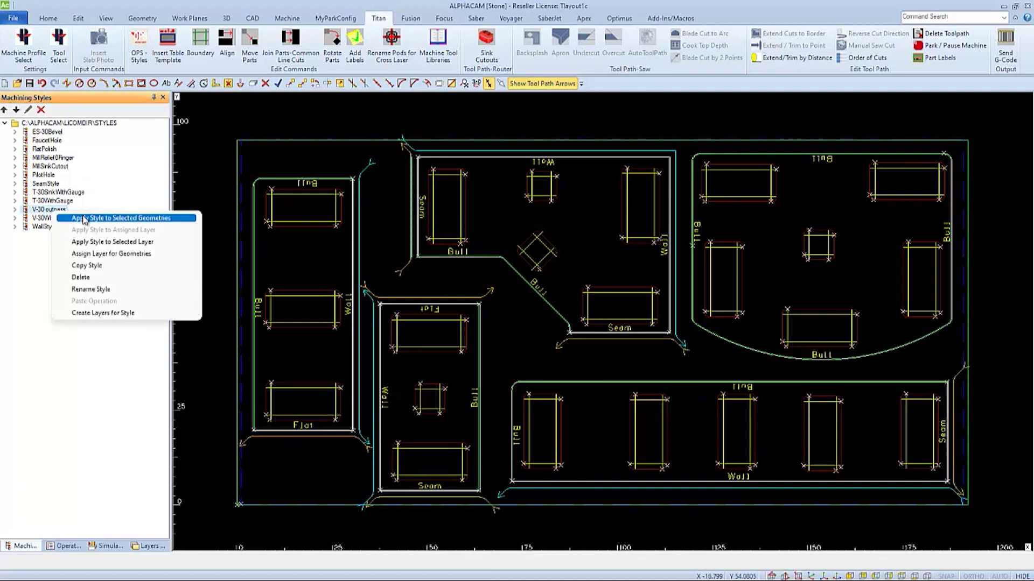
{"action": "left_click", "coordinate": [121, 218]}
{"action": "left_click", "coordinate": [254, 253]}
{"action": "left_click", "coordinate": [479, 371]}
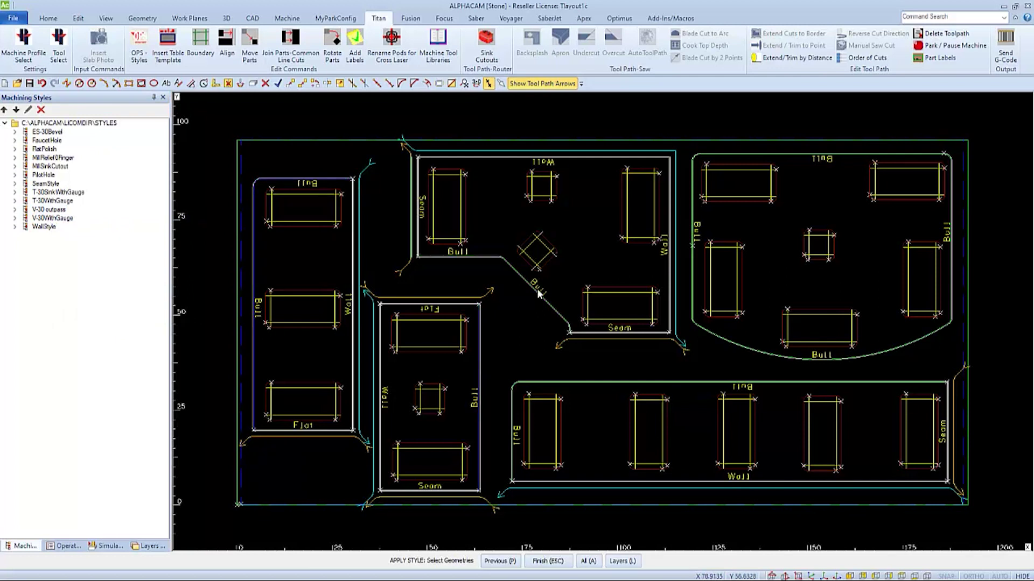
{"action": "left_click", "coordinate": [542, 382]}
{"action": "left_click", "coordinate": [760, 353]}
{"action": "key", "text": "Escape"}
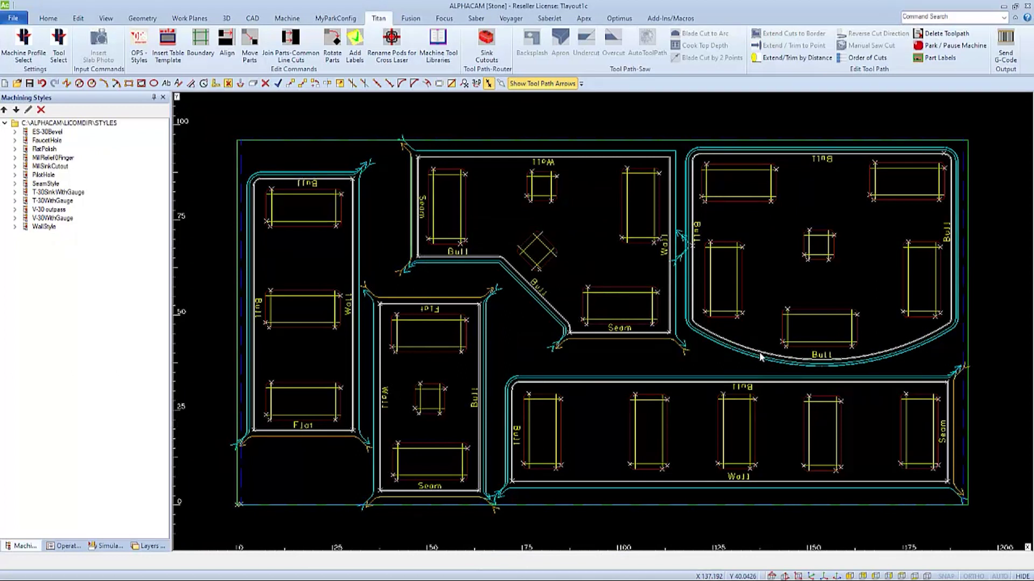
Examine the tool path spacing and lead-in/lead-out moves between parts, especially where the curved part's leads approach the neighbouring Wall edge.
{"action": "scroll", "coordinate": [968, 376], "scroll_direction": "up", "scroll_amount": 5}
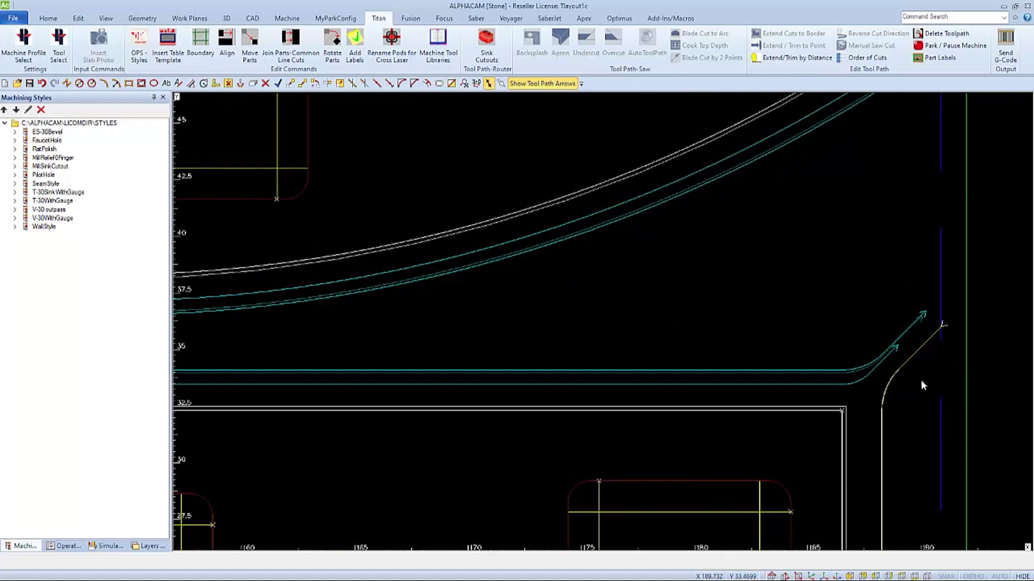
{"action": "scroll", "coordinate": [923, 353], "scroll_direction": "down", "scroll_amount": 4}
{"action": "scroll", "coordinate": [926, 360], "scroll_direction": "up", "scroll_amount": 5}
{"action": "scroll", "coordinate": [883, 457], "scroll_direction": "down", "scroll_amount": 3}
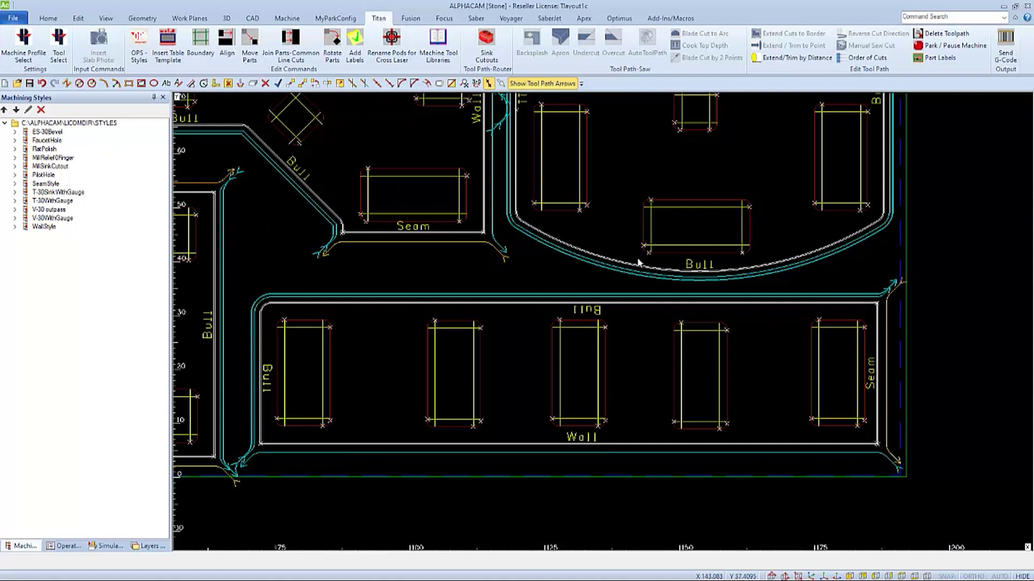
{"action": "middle_click_drag", "start_coordinate": [638, 280], "coordinate": [657, 418]}
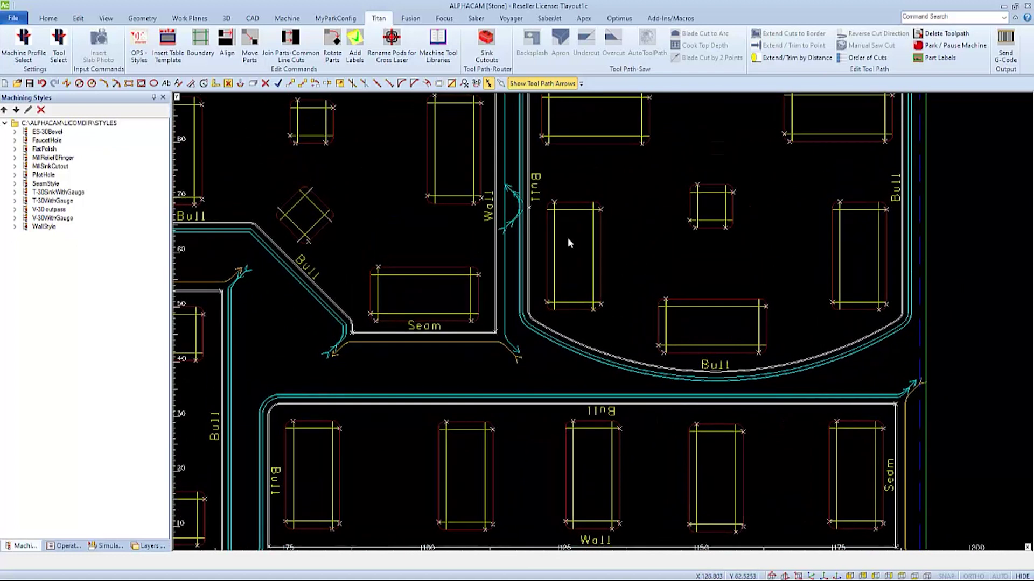
{"action": "scroll", "coordinate": [554, 223], "scroll_direction": "down", "scroll_amount": 3}
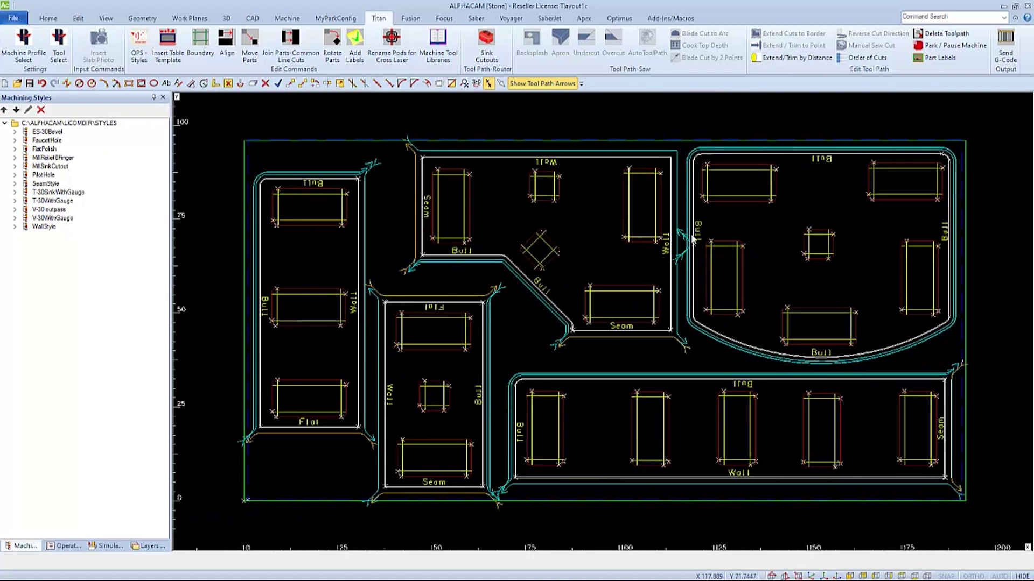
{"action": "scroll", "coordinate": [696, 246], "scroll_direction": "up", "scroll_amount": 5}
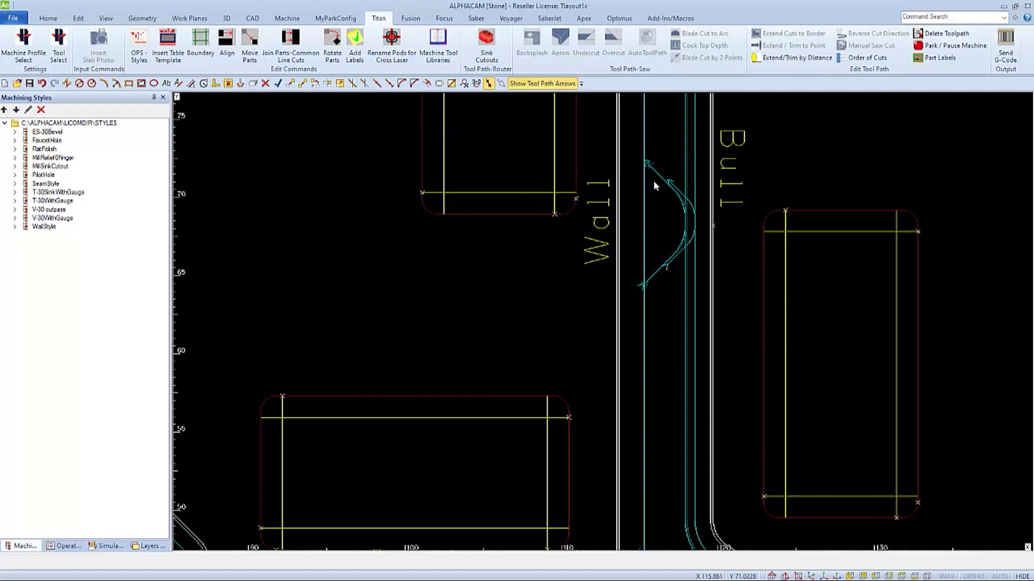
{"action": "scroll", "coordinate": [655, 179], "scroll_direction": "down", "scroll_amount": 5}
Run the solid simulation of all tool paths at maximum speed, check the cut parts, and exit the simulation.
{"action": "left_click", "coordinate": [106, 546]}
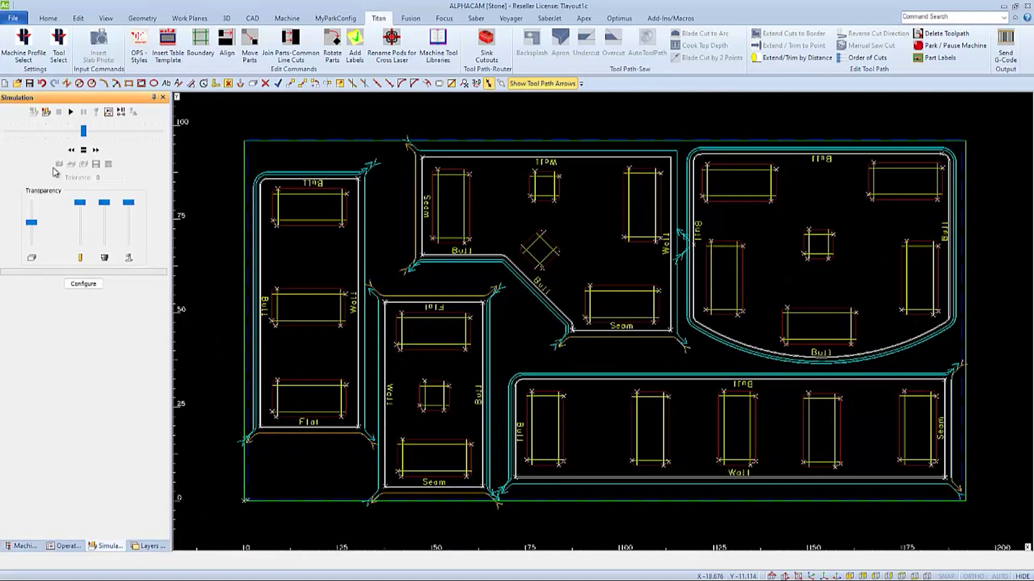
{"action": "left_click", "coordinate": [46, 112]}
{"action": "left_click_drag", "start_coordinate": [83, 131], "coordinate": [159, 132]}
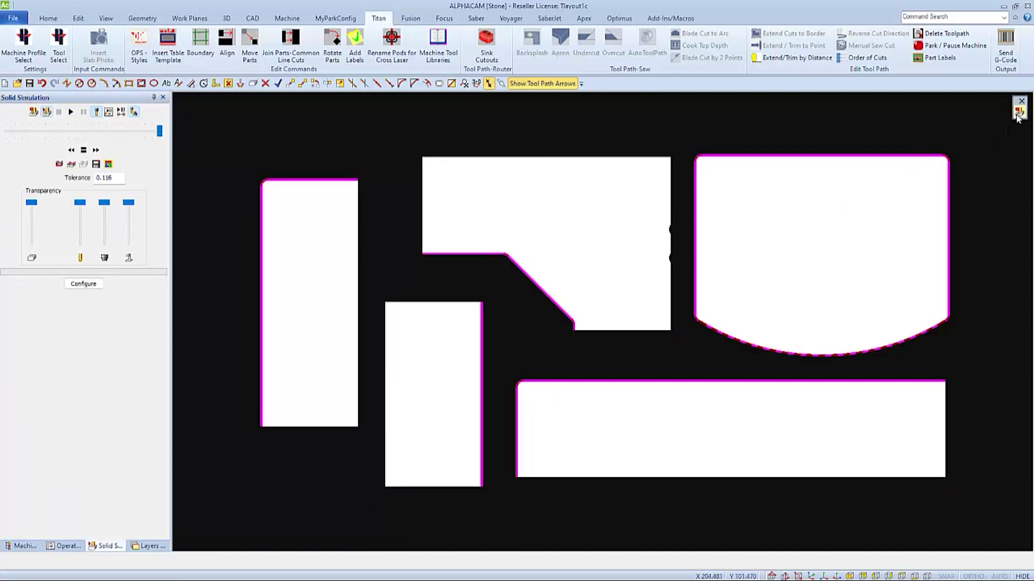
{"action": "left_click", "coordinate": [1019, 113]}
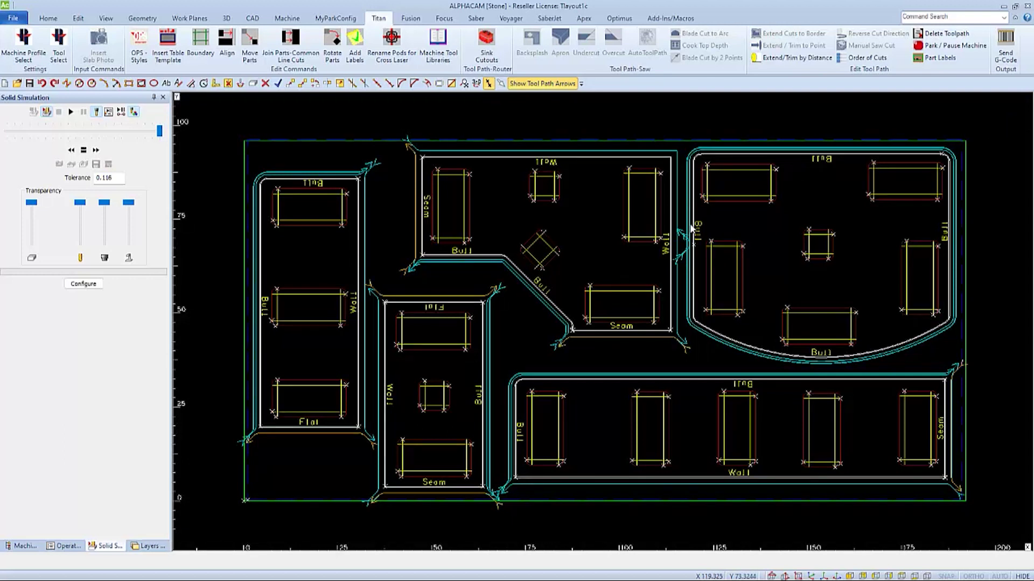
Set the curved part's start point near one end of its lower arc, clockwise and outside, and update the outdated tool paths.
{"action": "scroll", "coordinate": [720, 151], "scroll_direction": "up", "scroll_amount": 4}
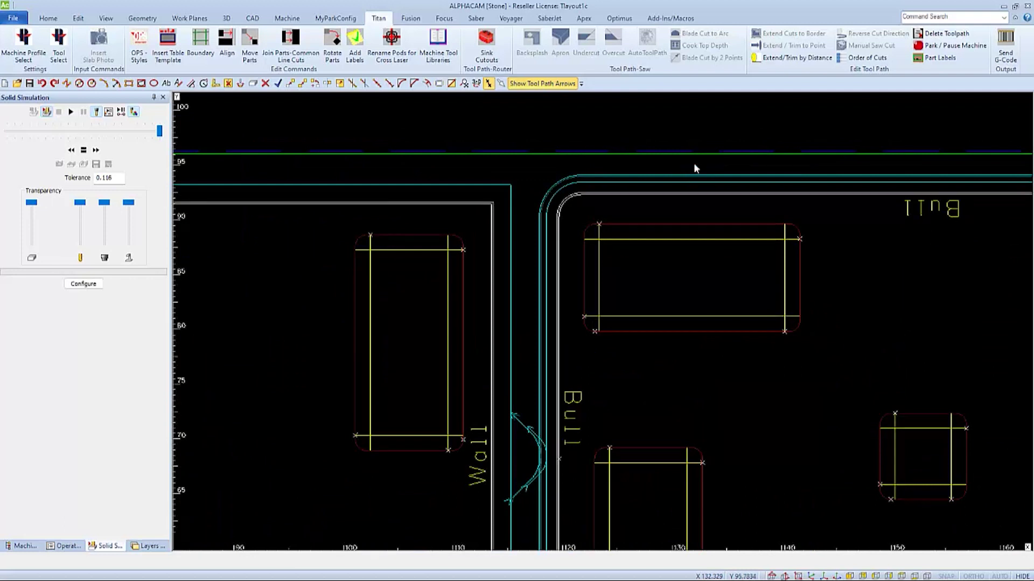
{"action": "scroll", "coordinate": [685, 175], "scroll_direction": "down", "scroll_amount": 3}
{"action": "scroll", "coordinate": [1027, 273], "scroll_direction": "up", "scroll_amount": 4}
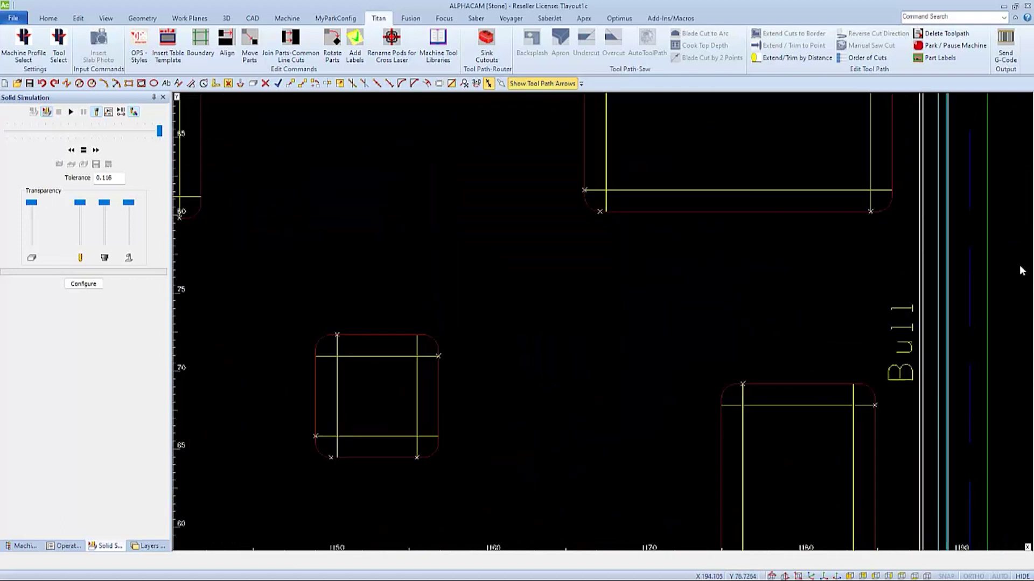
{"action": "scroll", "coordinate": [937, 270], "scroll_direction": "down", "scroll_amount": 5}
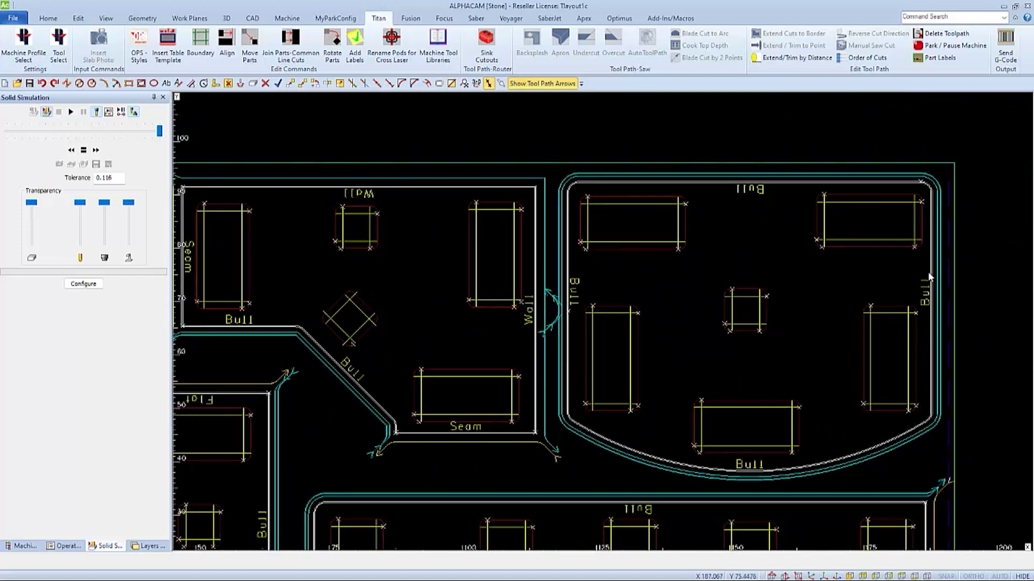
{"action": "scroll", "coordinate": [752, 296], "scroll_direction": "up", "scroll_amount": 1}
{"action": "scroll", "coordinate": [733, 285], "scroll_direction": "down", "scroll_amount": 1}
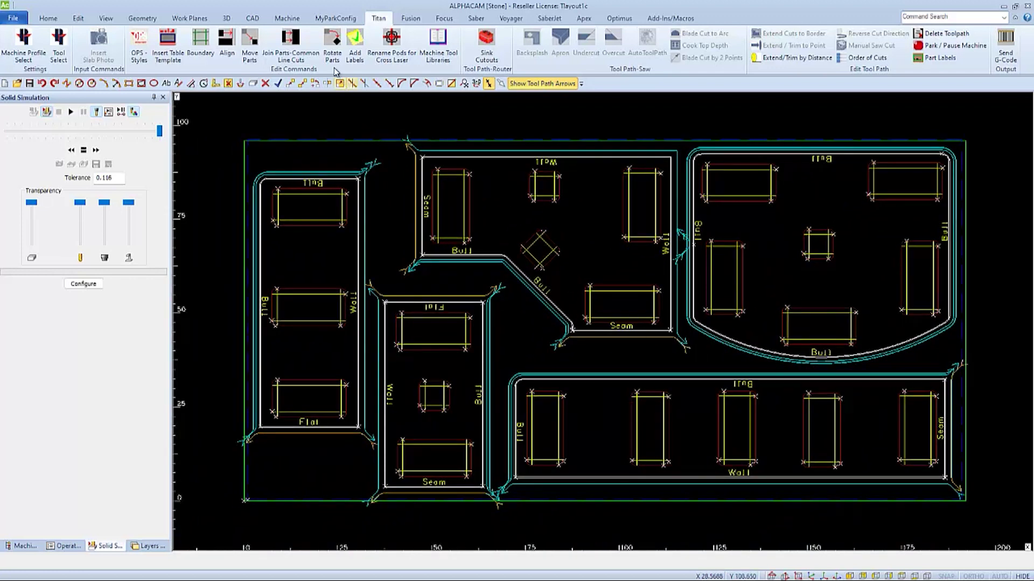
{"action": "left_click", "coordinate": [287, 18]}
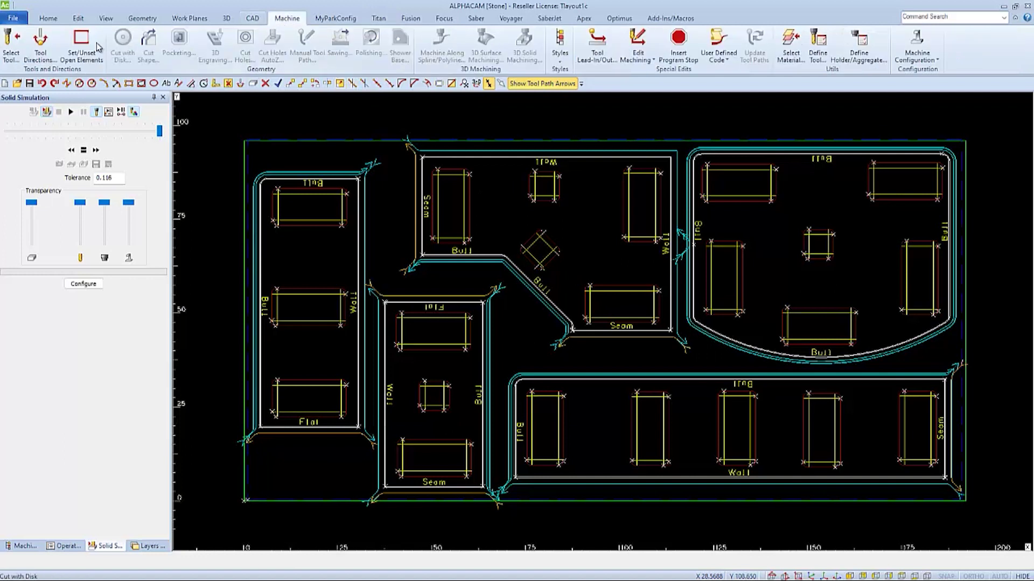
{"action": "left_click", "coordinate": [48, 52]}
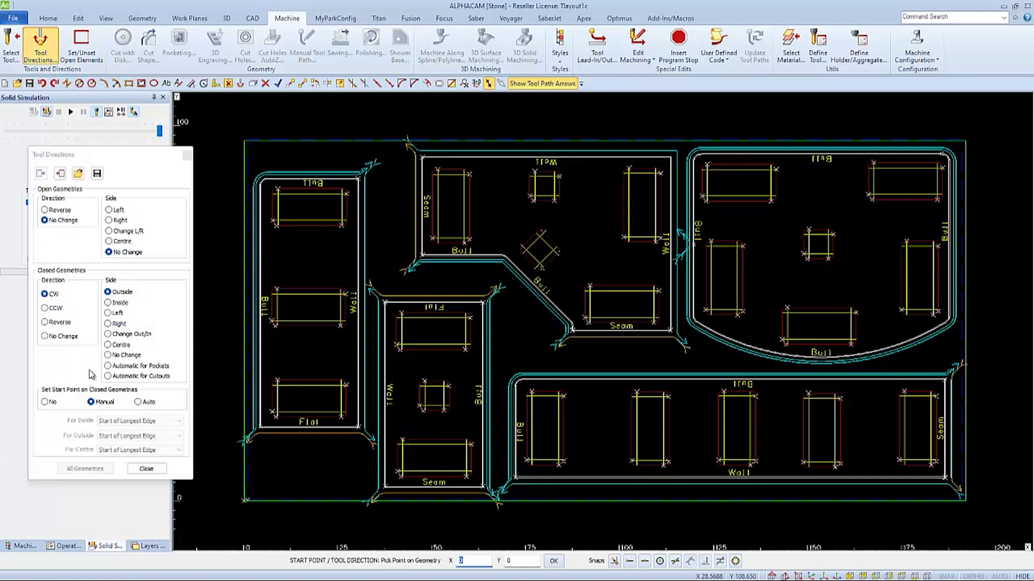
{"action": "left_click", "coordinate": [722, 336]}
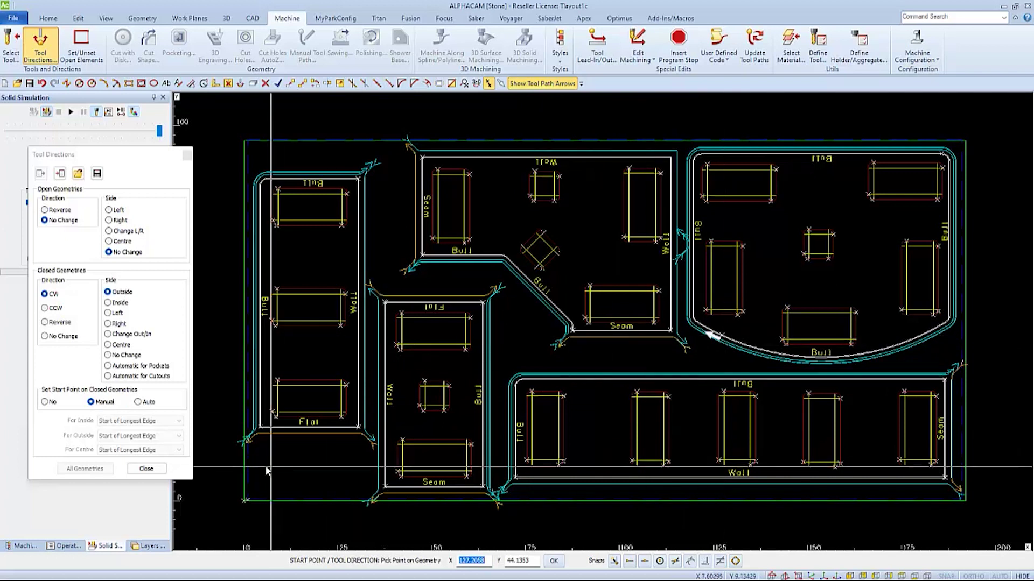
{"action": "left_click", "coordinate": [147, 469]}
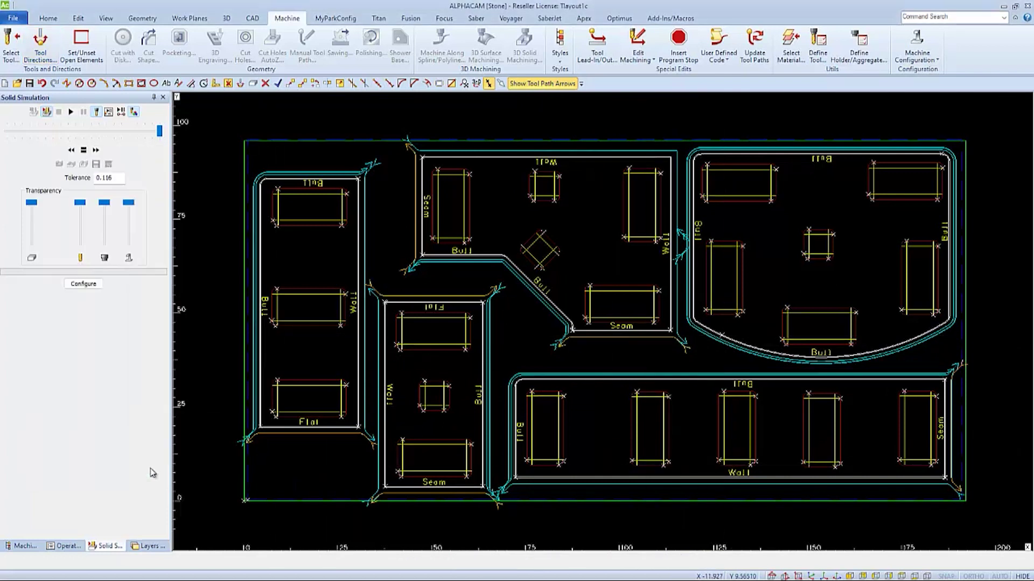
{"action": "left_click", "coordinate": [64, 546]}
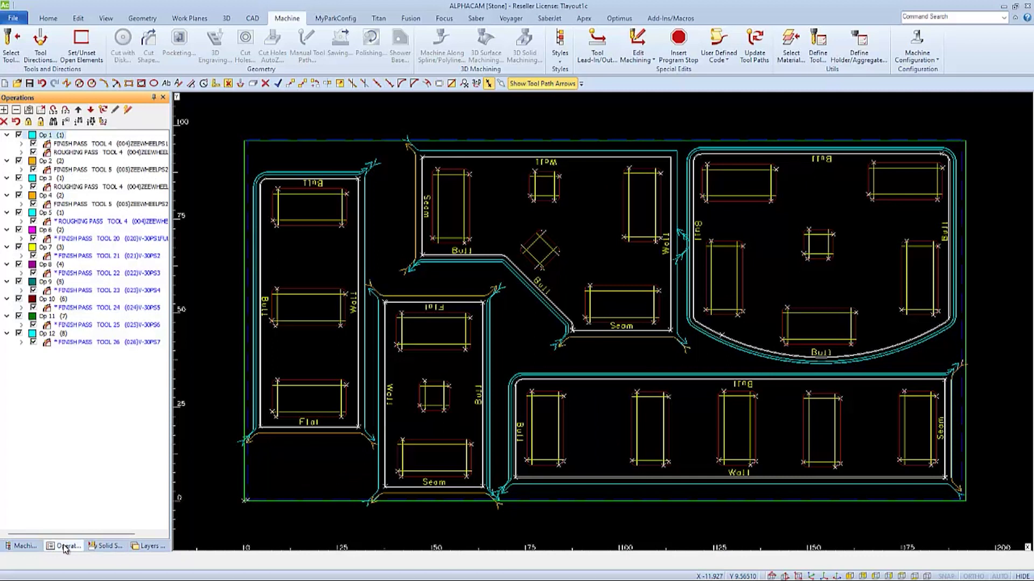
{"action": "left_click", "coordinate": [104, 113]}
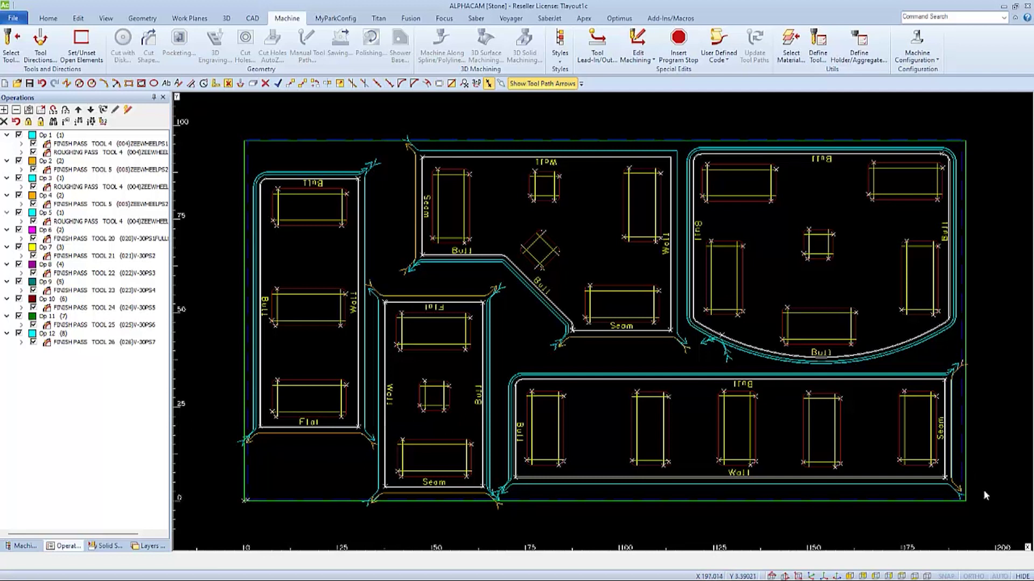
Move only the geometries of the long part below the curved one slightly in negative X, and update the outdated tool paths.
{"action": "scroll", "coordinate": [984, 494], "scroll_direction": "up", "scroll_amount": 2}
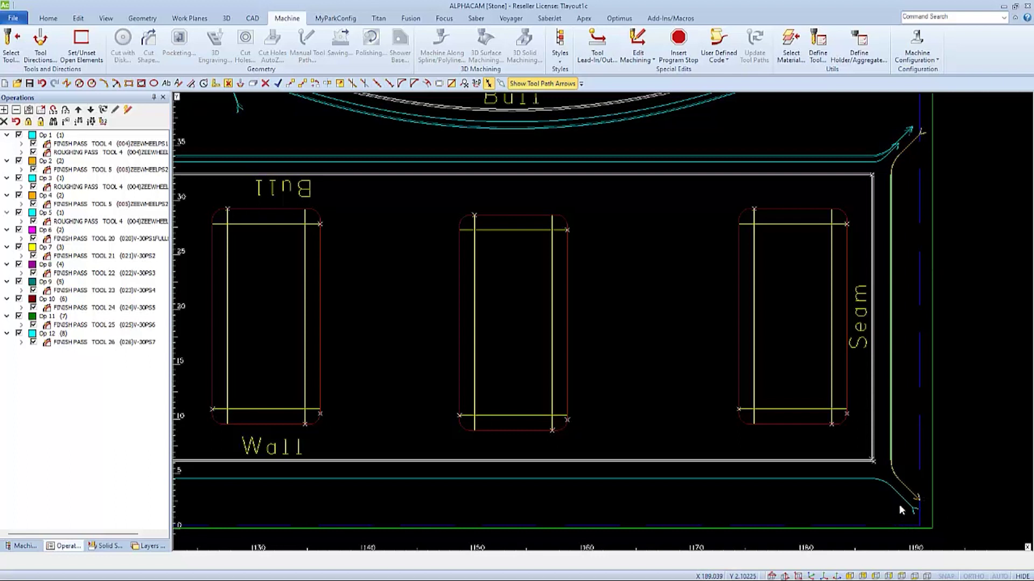
{"action": "scroll", "coordinate": [890, 505], "scroll_direction": "down", "scroll_amount": 4}
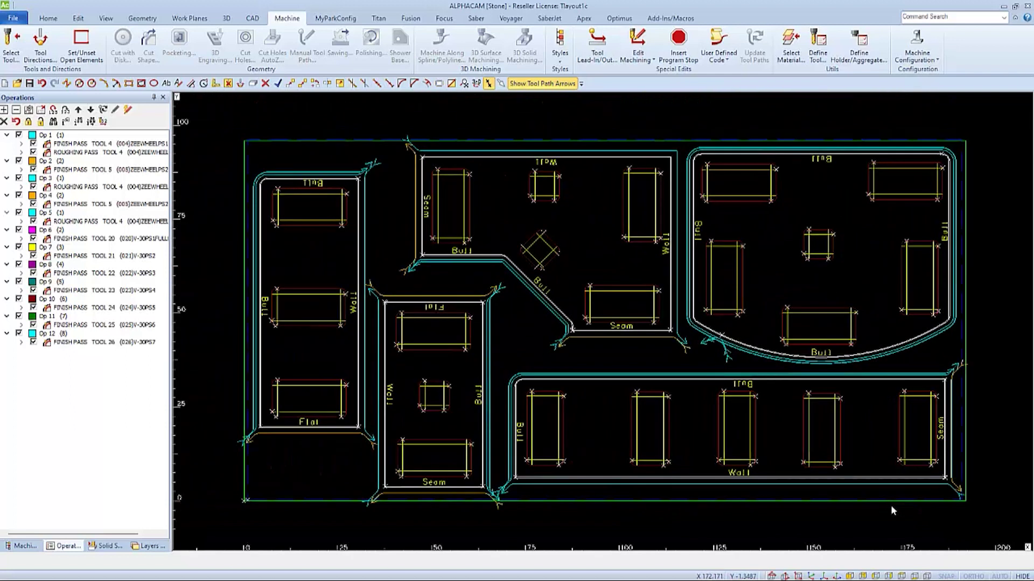
{"action": "left_click", "coordinate": [78, 17]}
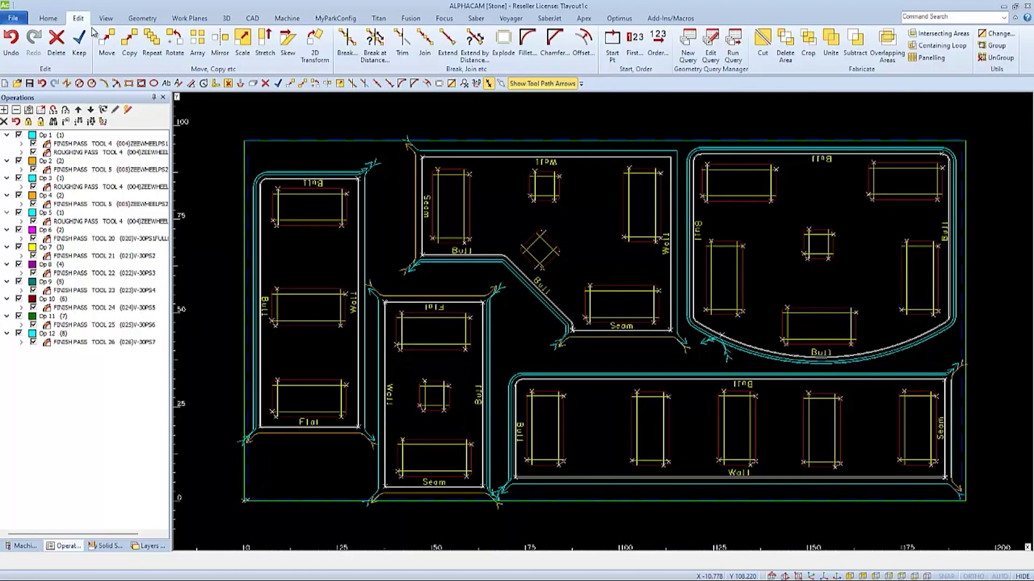
{"action": "left_click", "coordinate": [106, 48]}
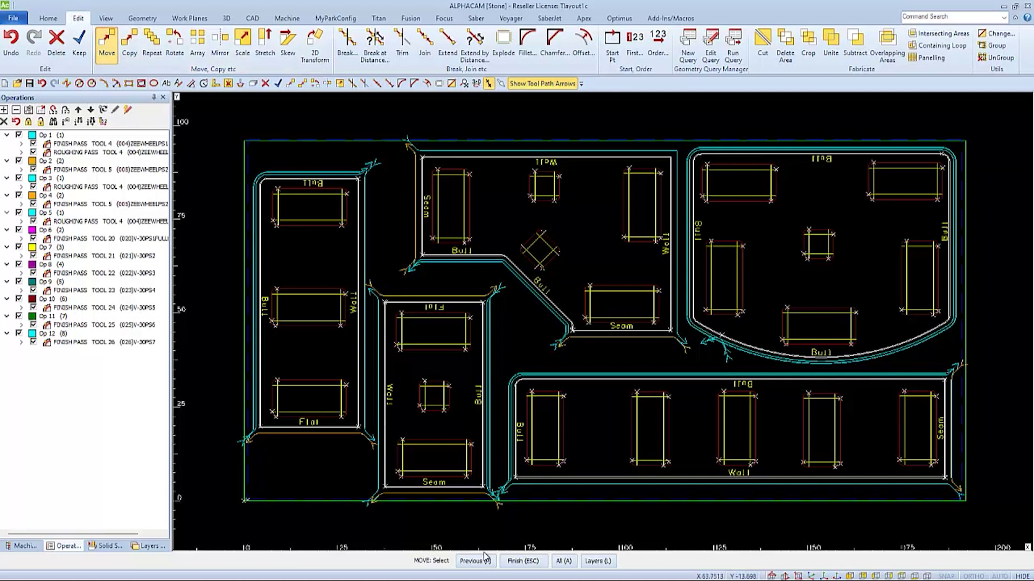
{"action": "left_click", "coordinate": [494, 351]}
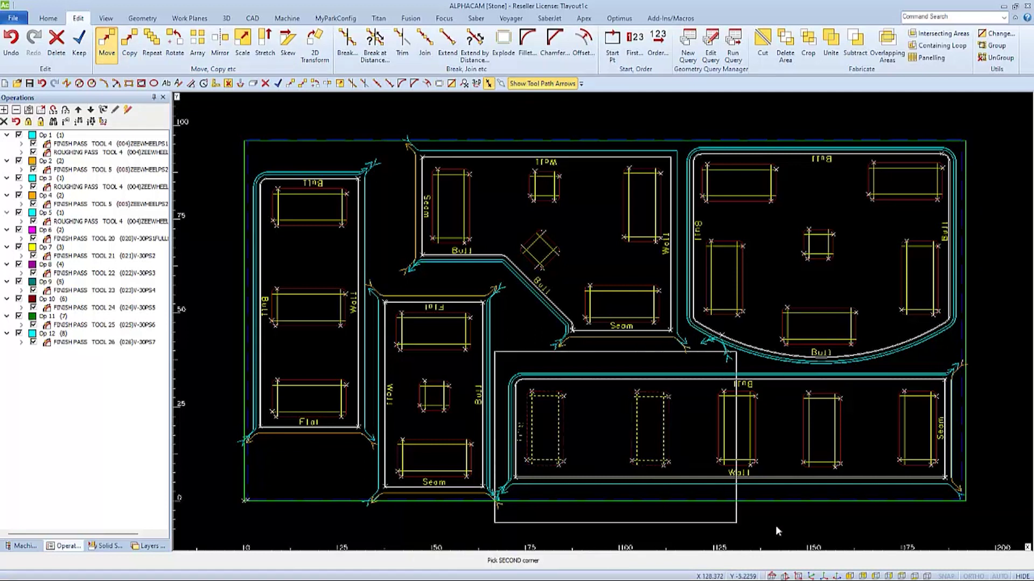
{"action": "left_click", "coordinate": [980, 496]}
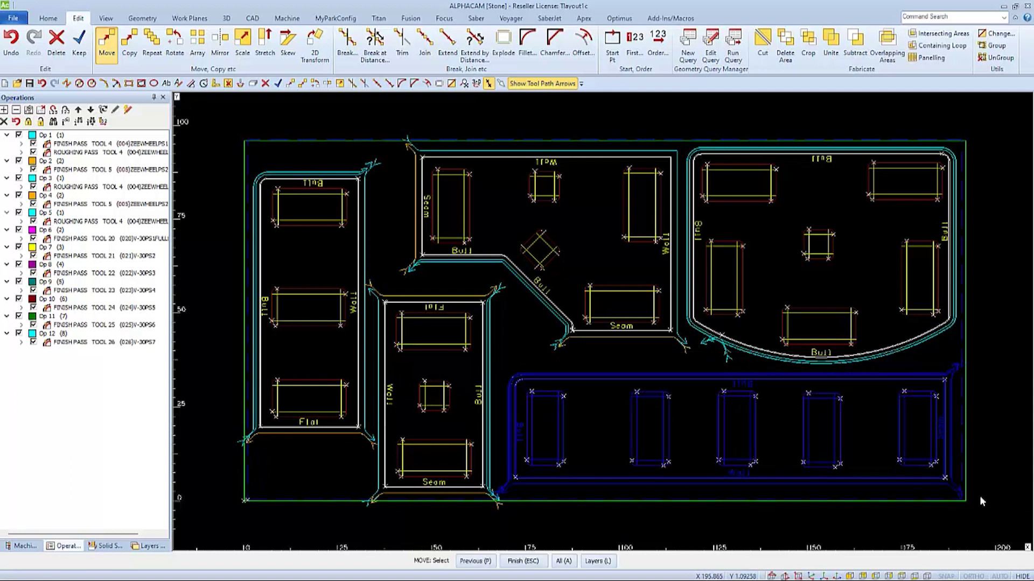
{"action": "right_click", "coordinate": [705, 444]}
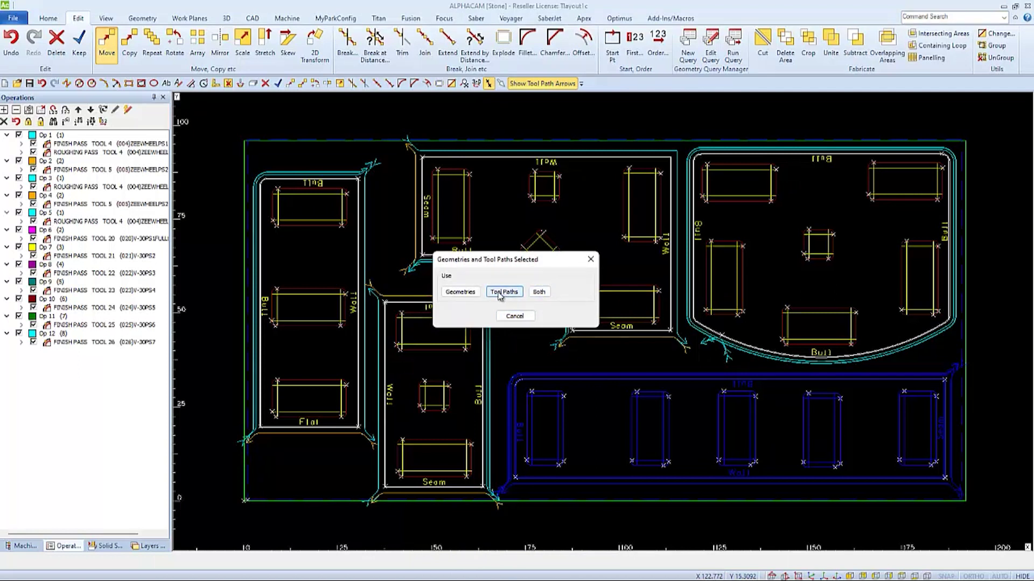
{"action": "left_click", "coordinate": [460, 292]}
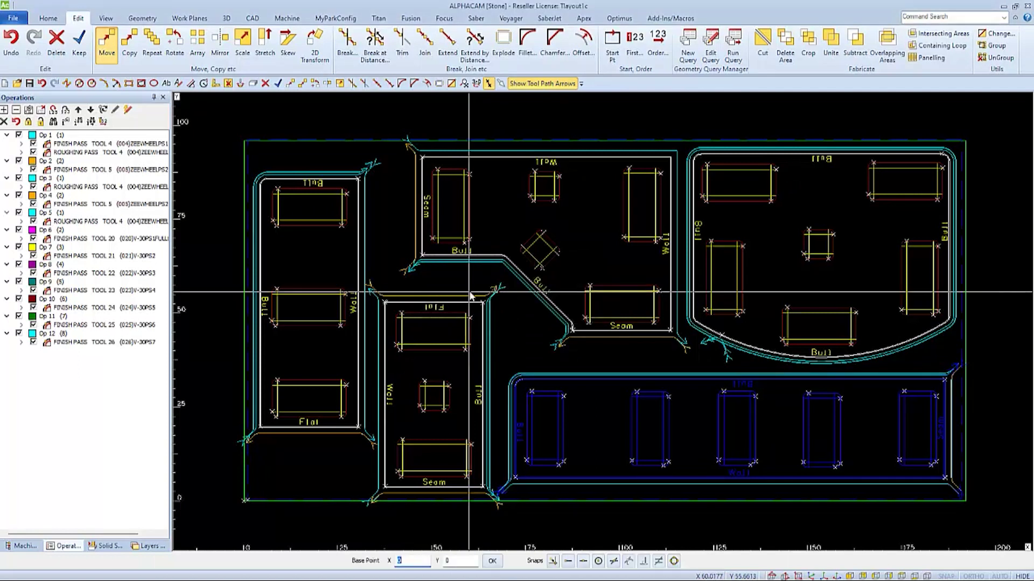
{"action": "left_click", "coordinate": [605, 432]}
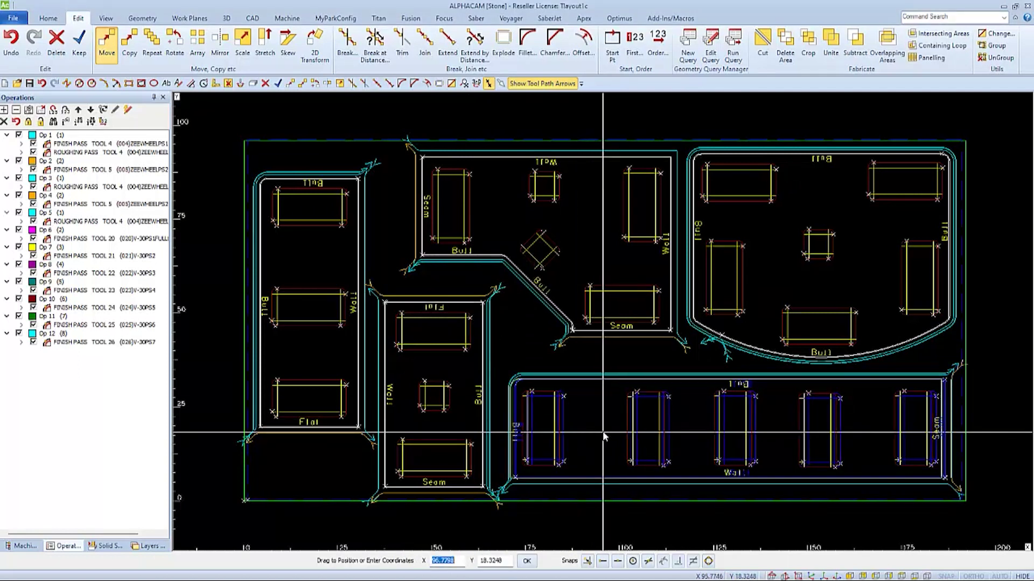
{"action": "left_click", "coordinate": [603, 436]}
{"action": "key", "text": "Escape"}
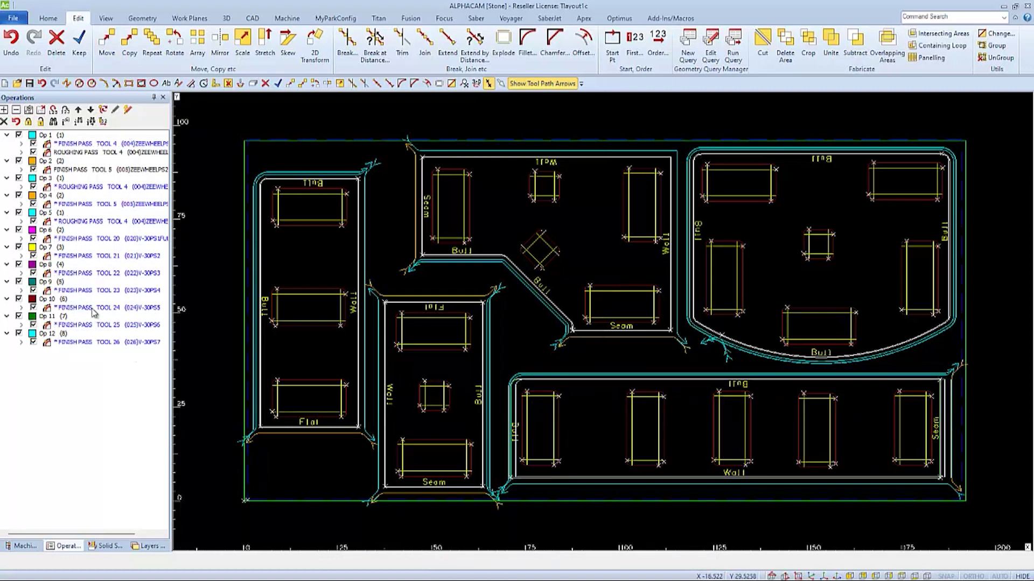
{"action": "left_click", "coordinate": [103, 110]}
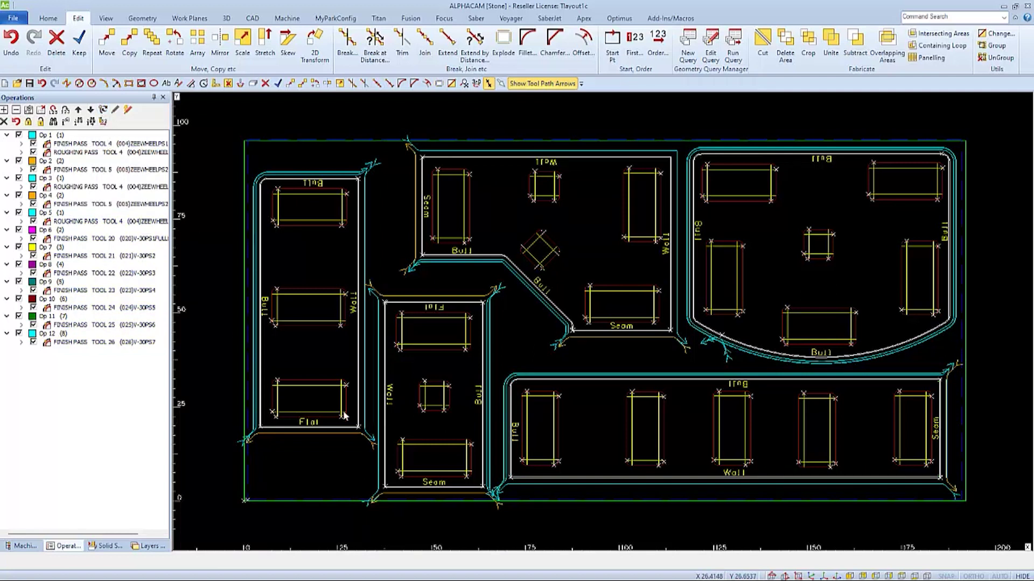
Inspect the tool diameters in the tool library, down to the later profile wheels, and close the library.
{"action": "scroll", "coordinate": [496, 502], "scroll_direction": "up", "scroll_amount": 4}
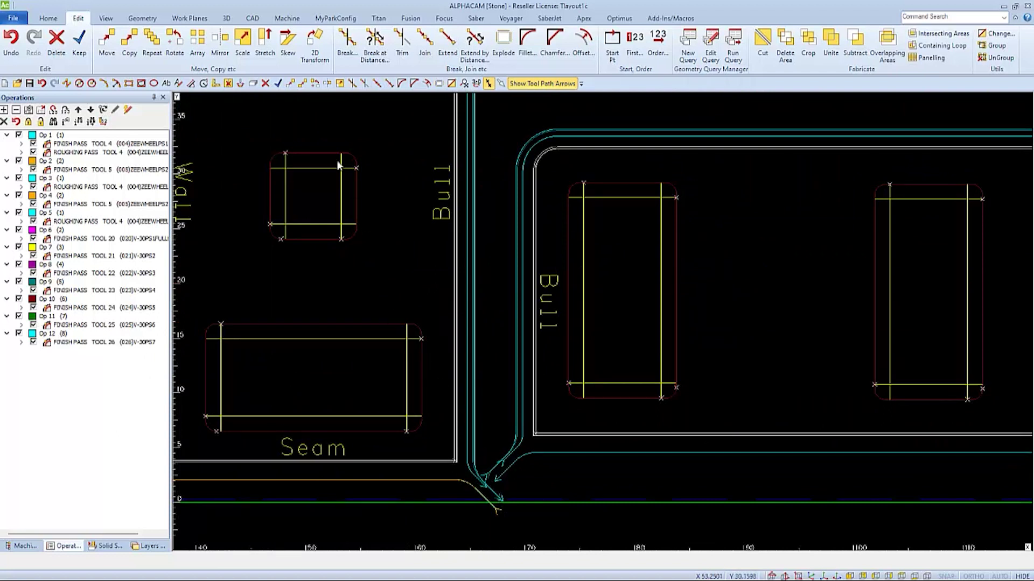
{"action": "left_click", "coordinate": [287, 18]}
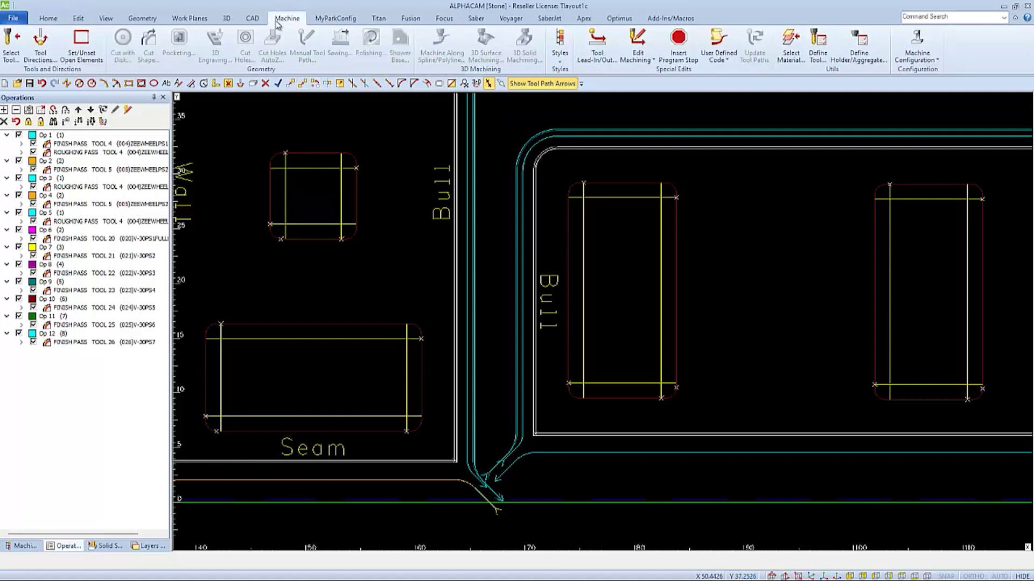
{"action": "left_click", "coordinate": [11, 42]}
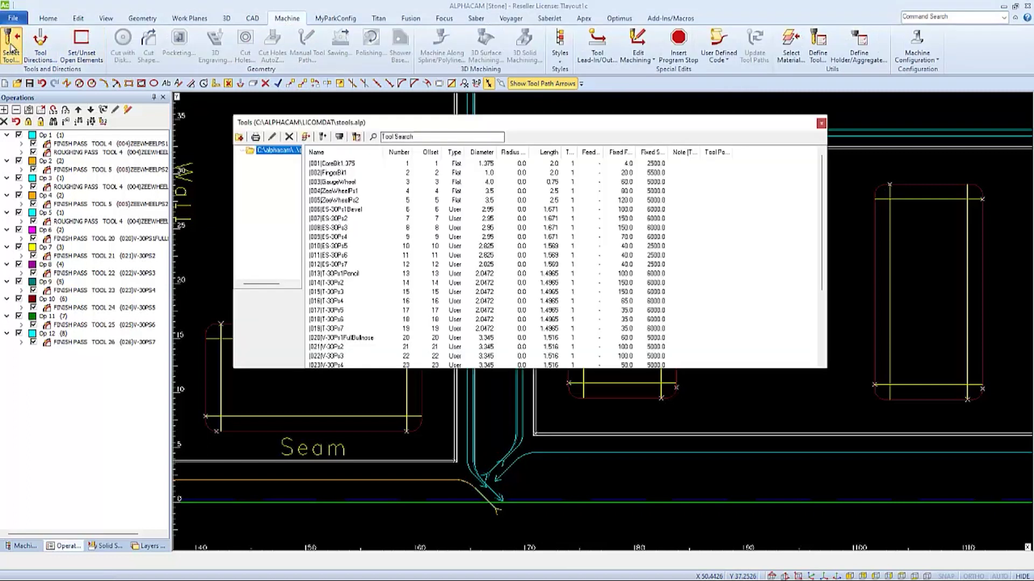
{"action": "scroll", "coordinate": [347, 298], "scroll_direction": "down", "scroll_amount": 3}
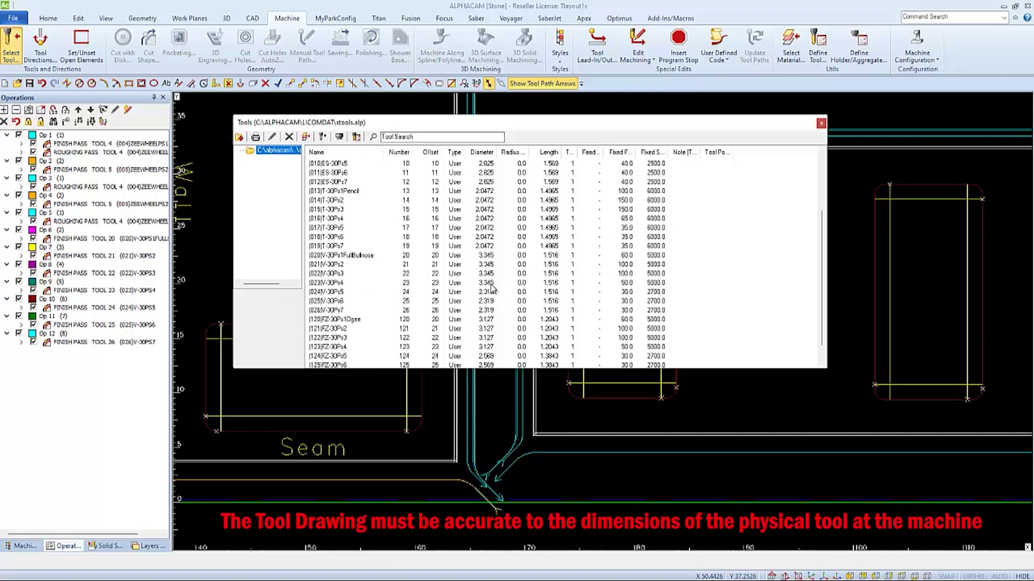
{"action": "left_click", "coordinate": [821, 125]}
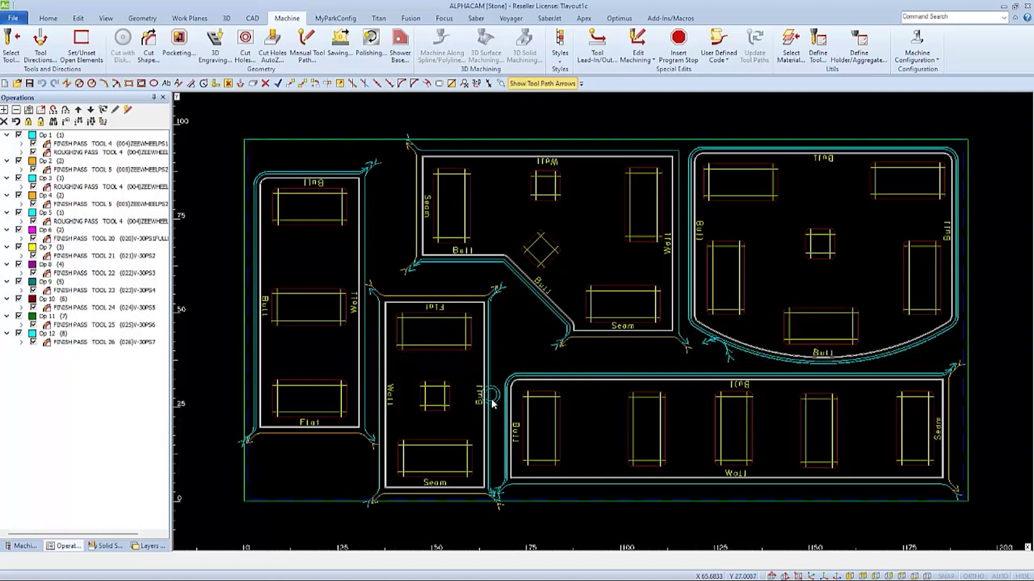
Move the two tool-diameter circles along the lower middle part's Bull edge to its lead corner to check clearance with the long part.
{"action": "scroll", "coordinate": [491, 398], "scroll_direction": "up", "scroll_amount": 8}
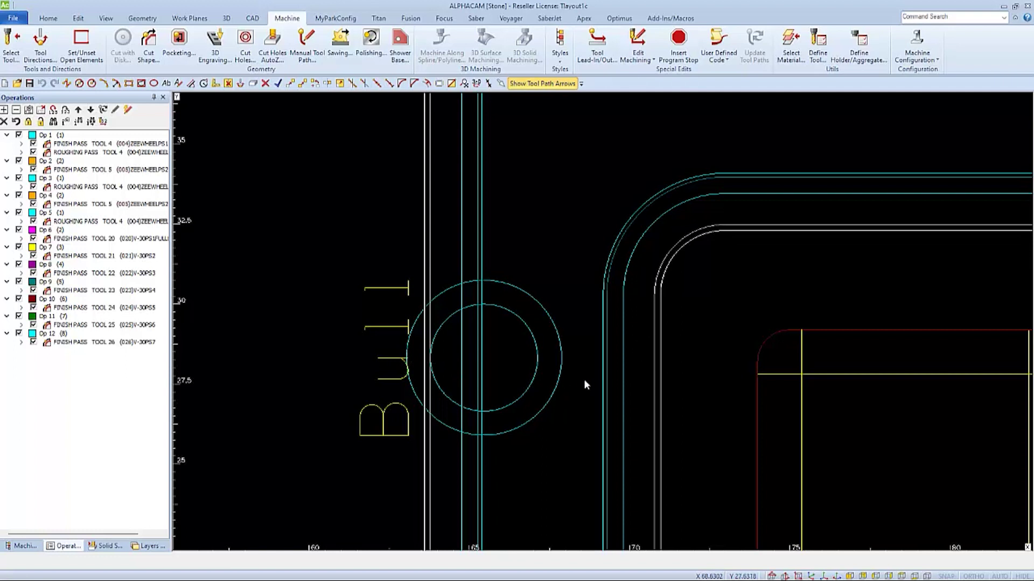
{"action": "left_click", "coordinate": [527, 374]}
{"action": "right_click", "coordinate": [483, 357]}
{"action": "left_click", "coordinate": [483, 358]}
{"action": "scroll", "coordinate": [489, 366], "scroll_direction": "down", "scroll_amount": 5}
{"action": "scroll", "coordinate": [493, 482], "scroll_direction": "up", "scroll_amount": 5}
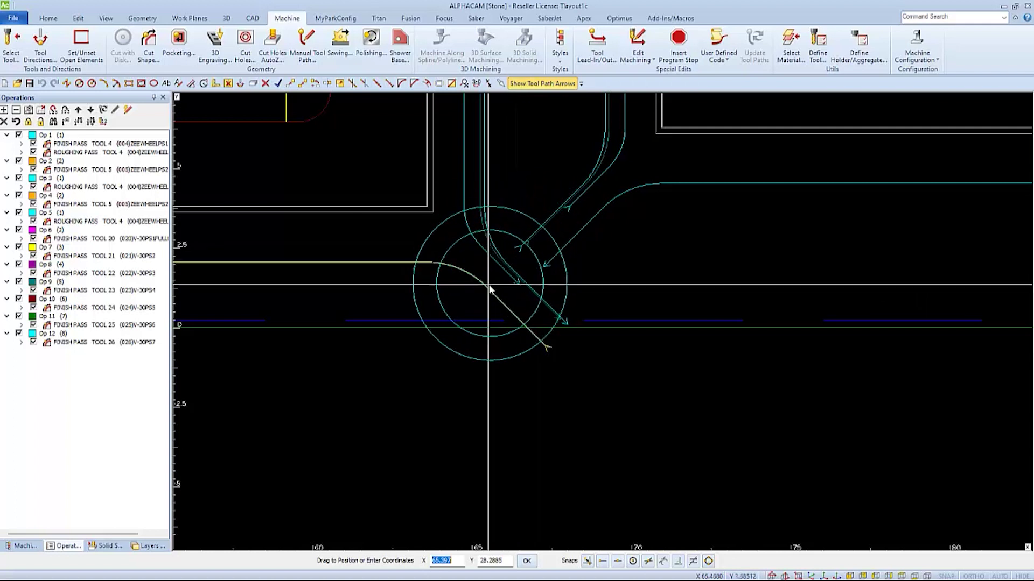
{"action": "scroll", "coordinate": [511, 305], "scroll_direction": "down", "scroll_amount": 5}
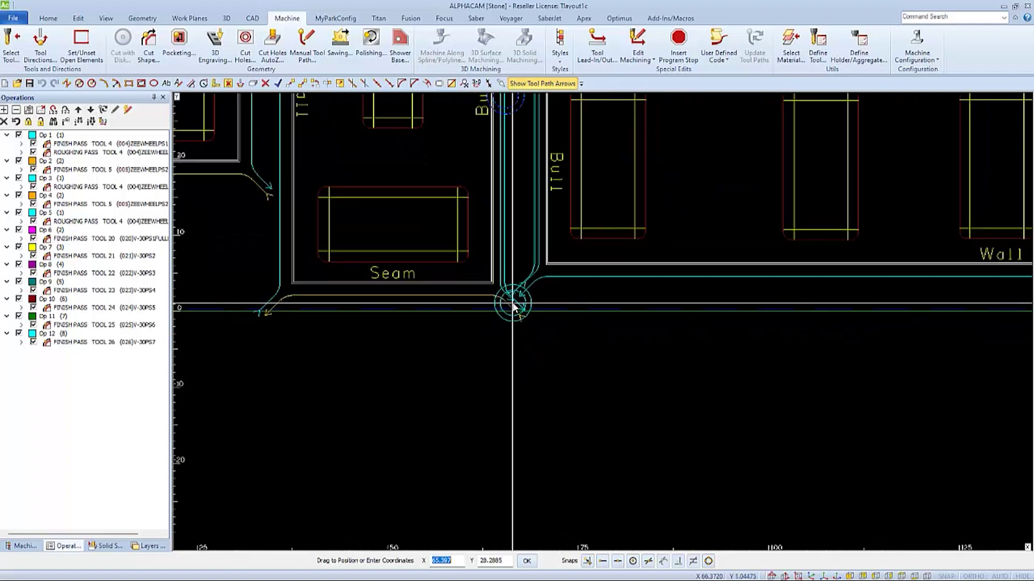
{"action": "scroll", "coordinate": [511, 304], "scroll_direction": "down", "scroll_amount": 3}
{"action": "left_click", "coordinate": [509, 301]}
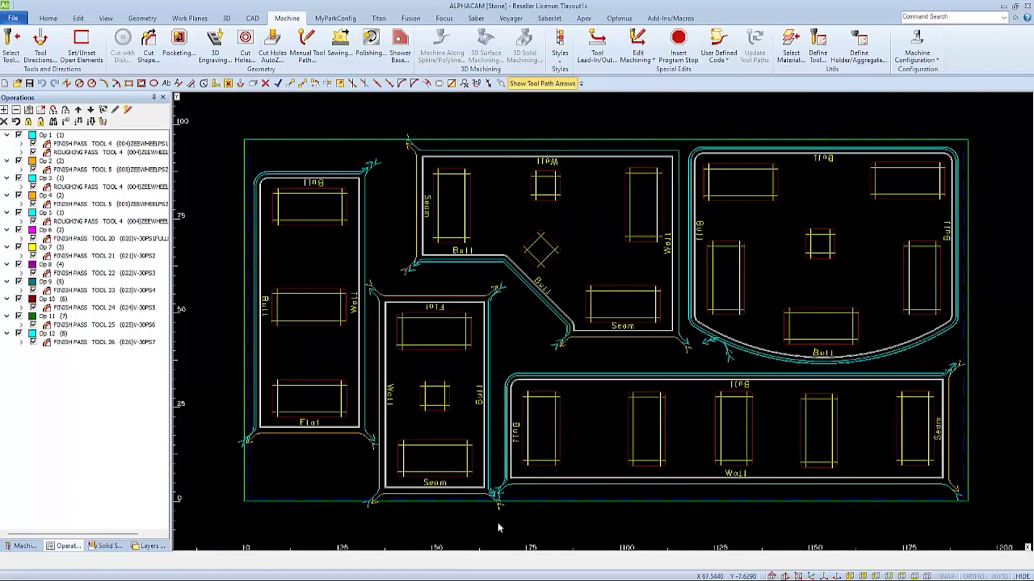
Move the geometries of the lower middle part slightly in positive Y, and update the outdated tool paths.
{"action": "scroll", "coordinate": [504, 517], "scroll_direction": "up", "scroll_amount": 5}
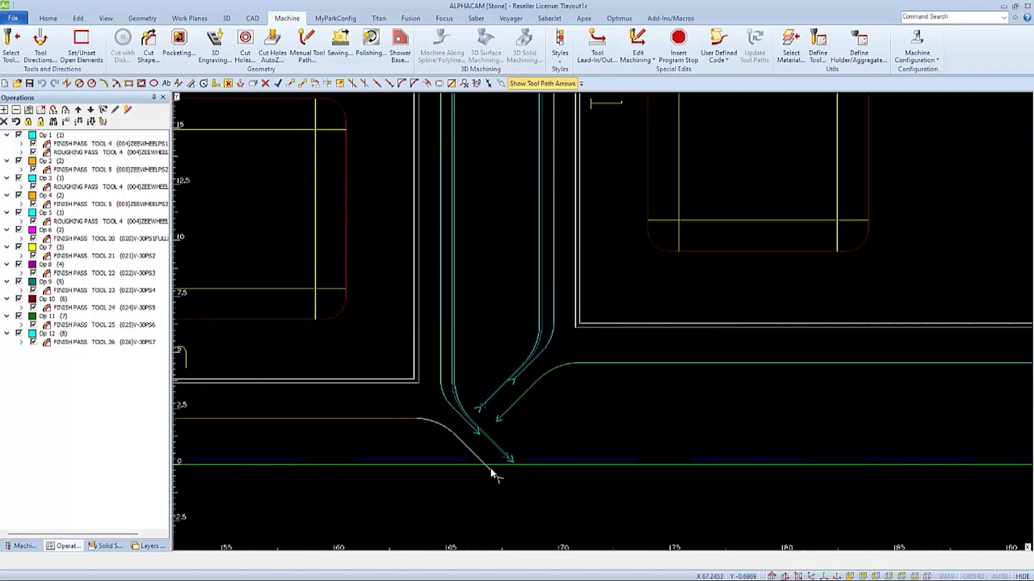
{"action": "scroll", "coordinate": [491, 476], "scroll_direction": "down", "scroll_amount": 4}
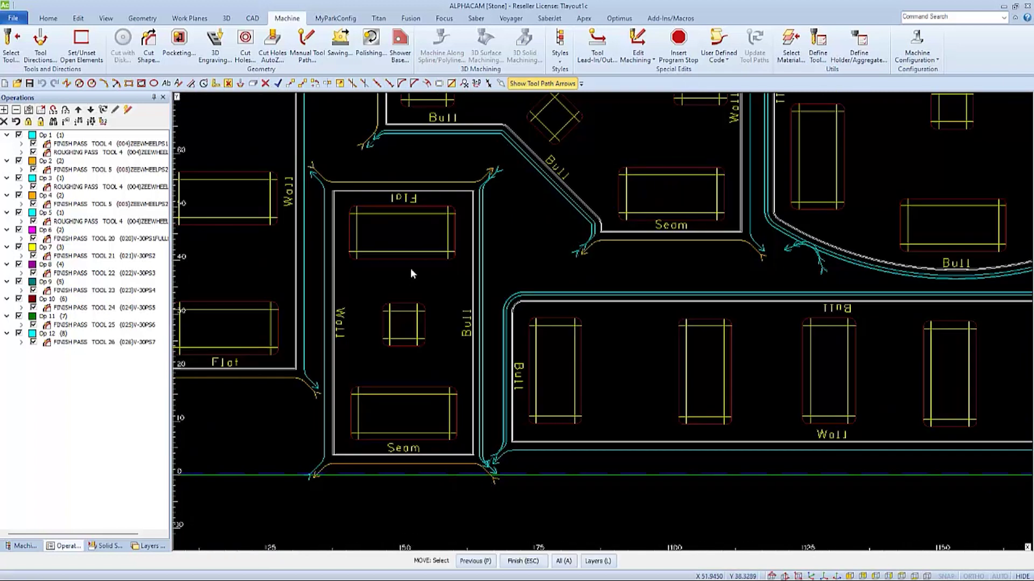
{"action": "left_click", "coordinate": [321, 160]}
{"action": "left_click", "coordinate": [485, 498]}
{"action": "left_click", "coordinate": [399, 351]}
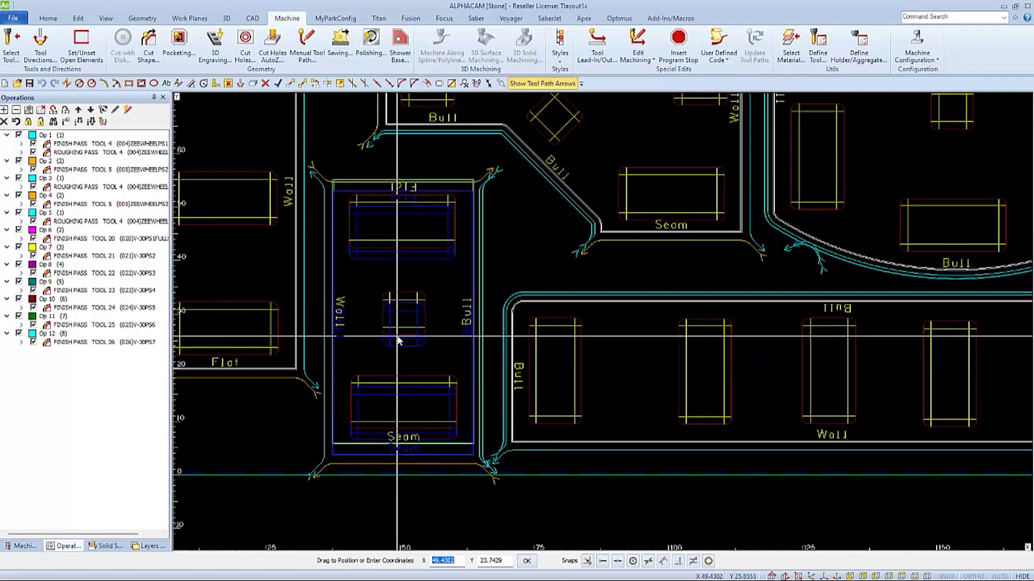
{"action": "left_click", "coordinate": [398, 339]}
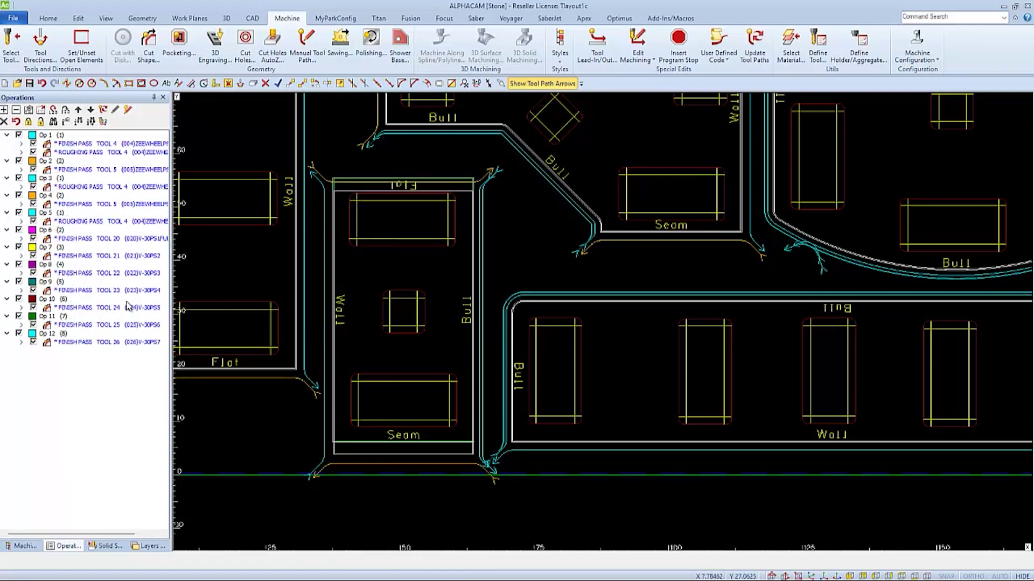
{"action": "left_click", "coordinate": [104, 110]}
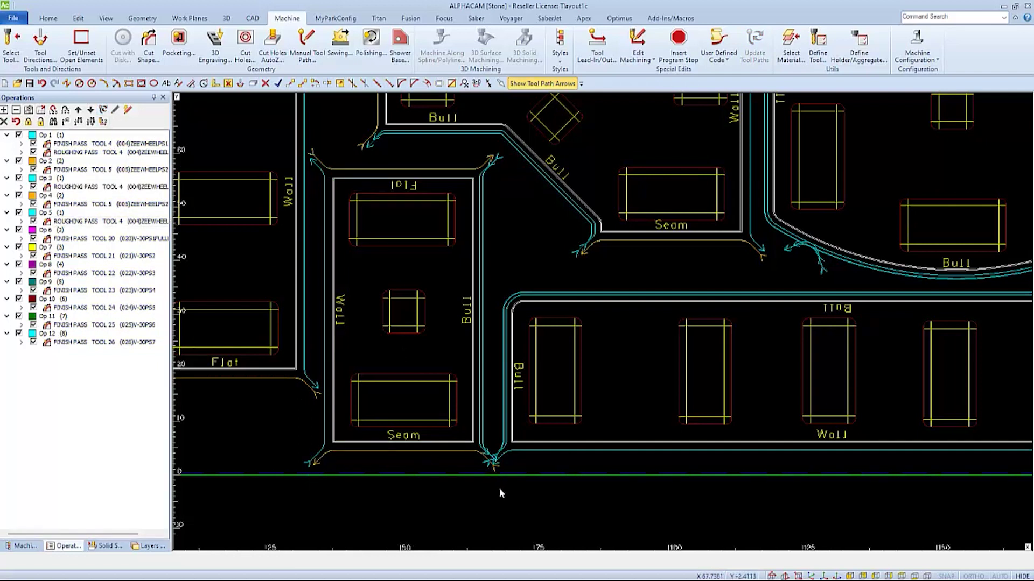
{"action": "scroll", "coordinate": [486, 467], "scroll_direction": "up", "scroll_amount": 5}
{"action": "scroll", "coordinate": [565, 426], "scroll_direction": "down", "scroll_amount": 6}
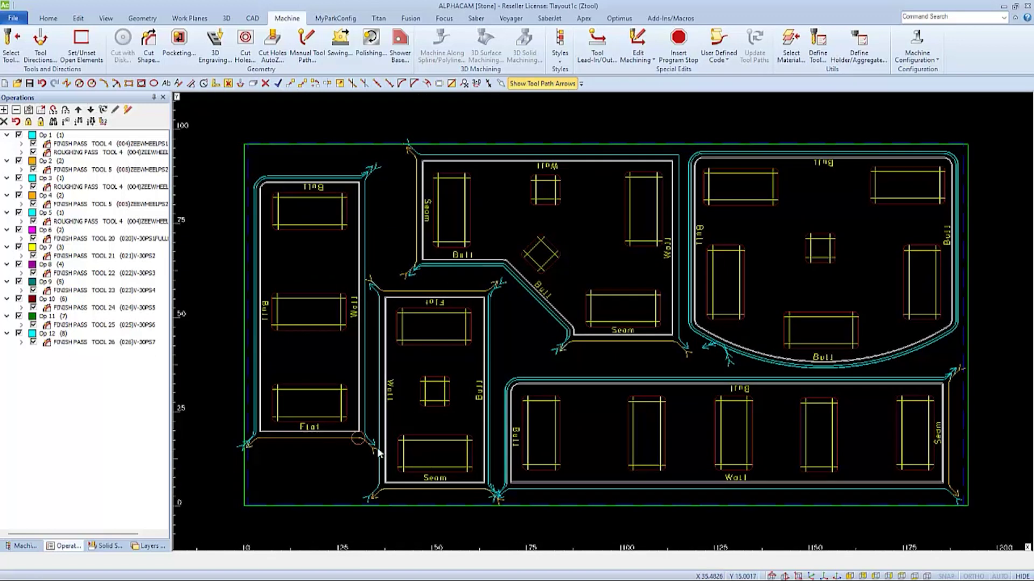
Check the tool clearance around the leftmost part's Flat edge by carrying the tool-diameter circle along the neighbouring leads.
{"action": "scroll", "coordinate": [360, 441], "scroll_direction": "up", "scroll_amount": 5}
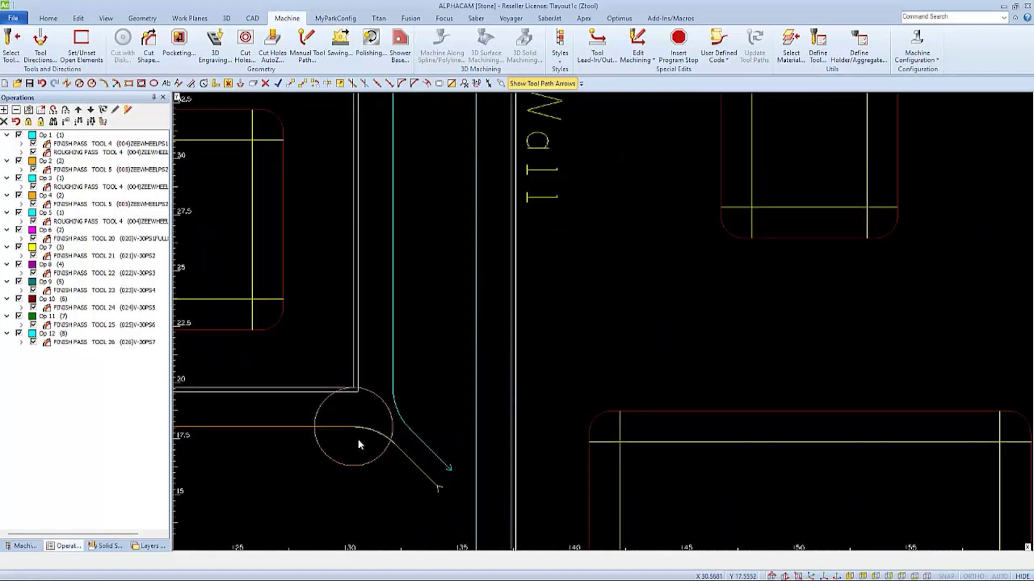
{"action": "left_click", "coordinate": [358, 436]}
{"action": "scroll", "coordinate": [441, 505], "scroll_direction": "down", "scroll_amount": 2}
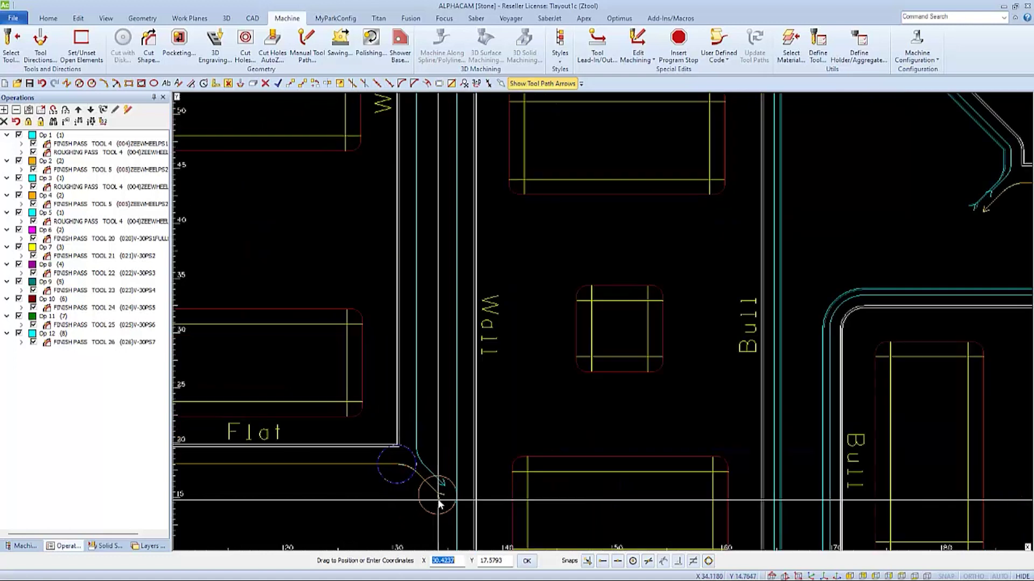
{"action": "scroll", "coordinate": [436, 489], "scroll_direction": "down", "scroll_amount": 2}
{"action": "scroll", "coordinate": [438, 293], "scroll_direction": "up", "scroll_amount": 2}
{"action": "scroll", "coordinate": [434, 253], "scroll_direction": "up", "scroll_amount": 2}
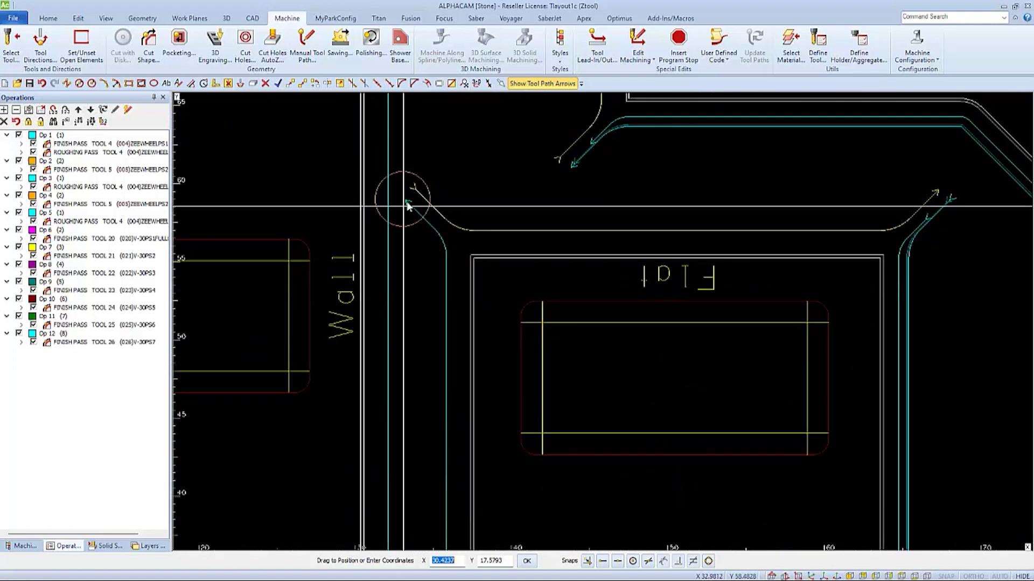
{"action": "scroll", "coordinate": [409, 215], "scroll_direction": "down", "scroll_amount": 3}
{"action": "scroll", "coordinate": [305, 377], "scroll_direction": "up", "scroll_amount": 3}
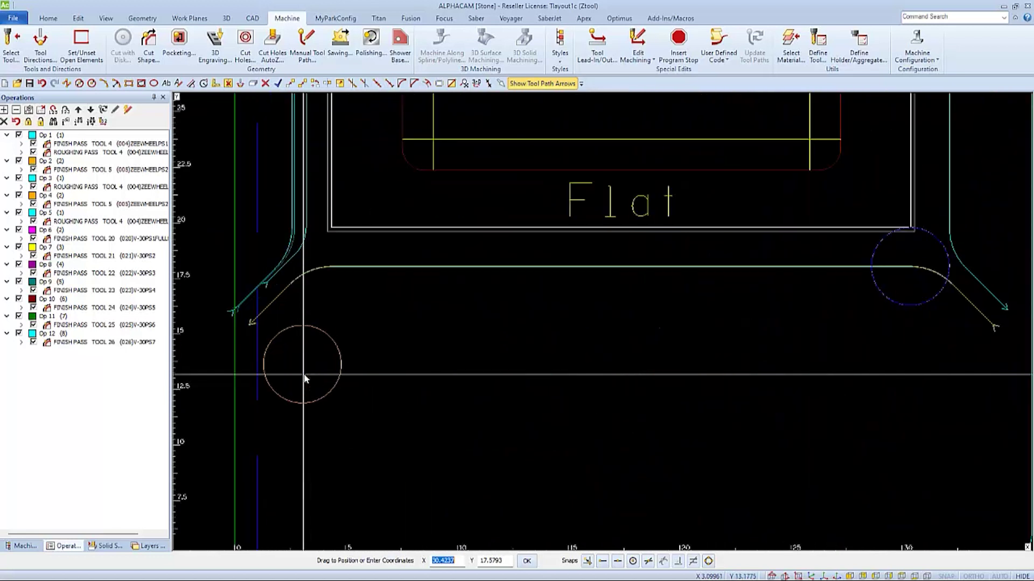
{"action": "left_click", "coordinate": [312, 373]}
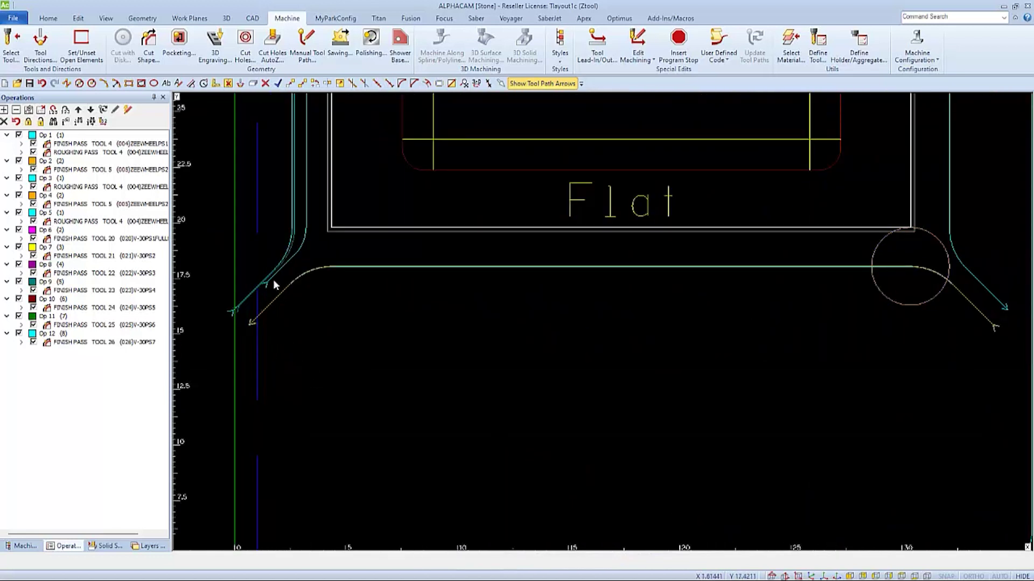
{"action": "scroll", "coordinate": [537, 380], "scroll_direction": "down", "scroll_amount": 5}
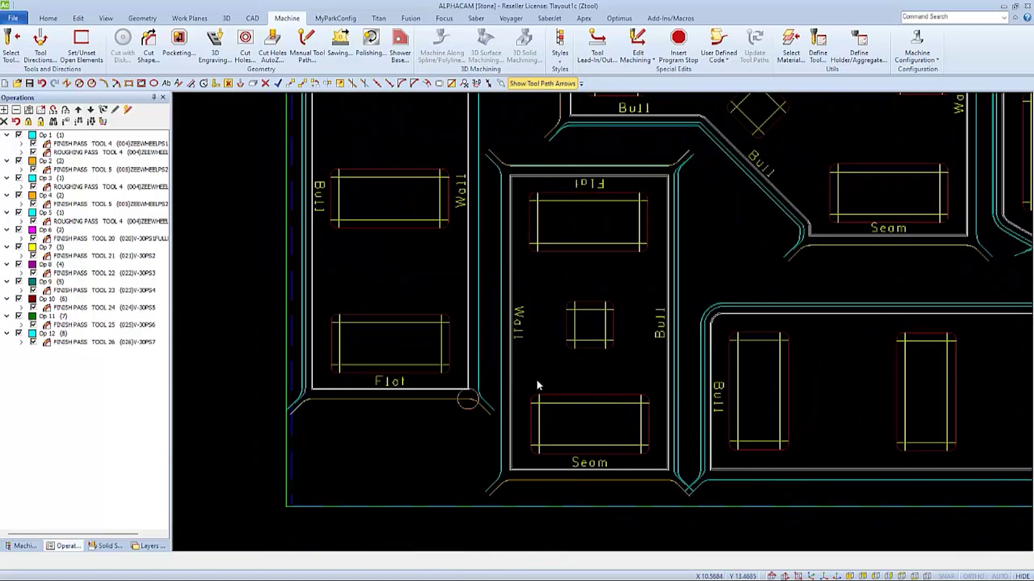
Set up a manual Tool Lead-In/Out edit with both the lead-in and the lead-out set to Both.
{"action": "left_click", "coordinate": [593, 55]}
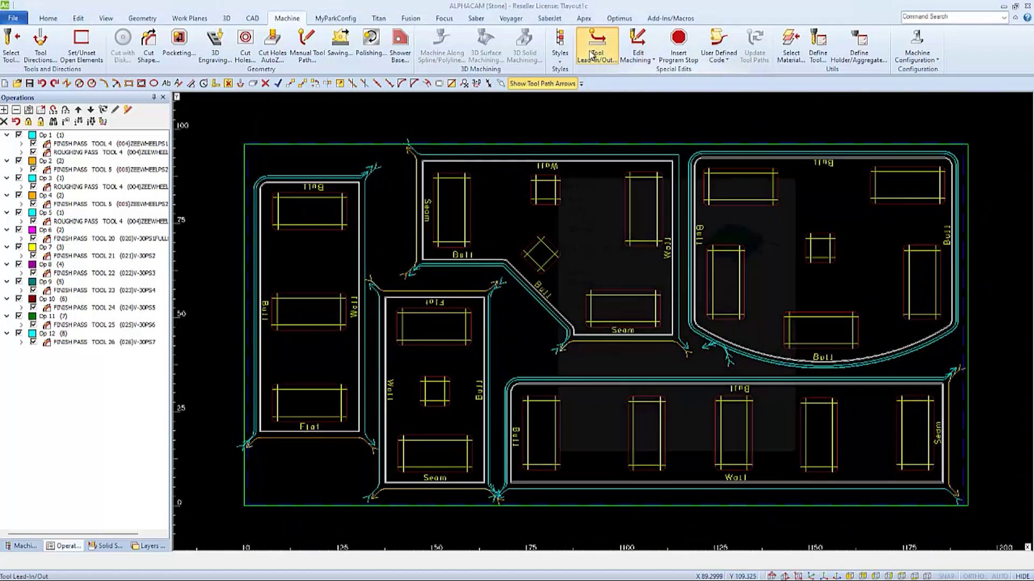
{"action": "left_click_drag", "start_coordinate": [584, 168], "coordinate": [665, 174]}
{"action": "scroll", "coordinate": [309, 372], "scroll_direction": "up", "scroll_amount": 5}
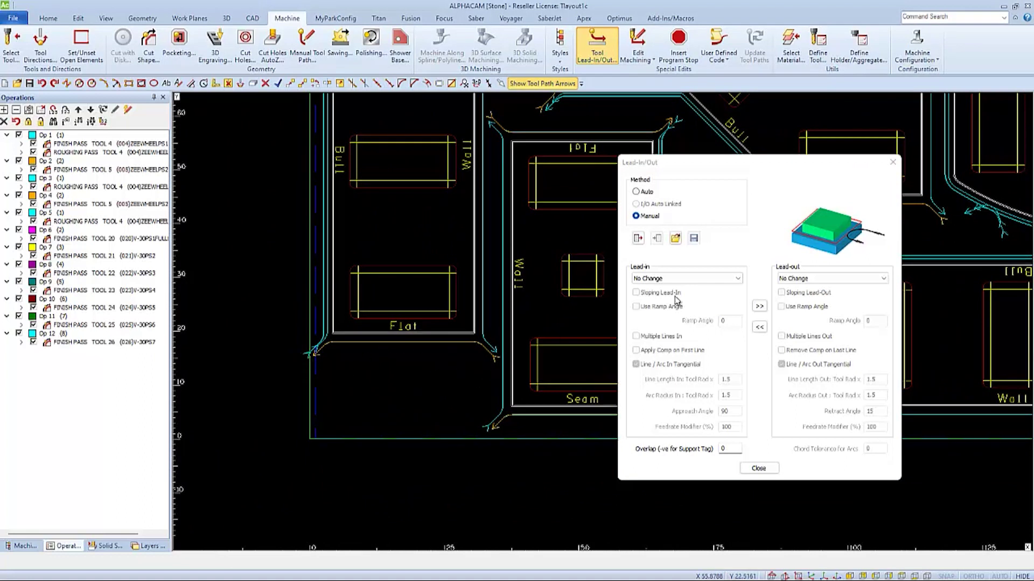
{"action": "left_click", "coordinate": [738, 280]}
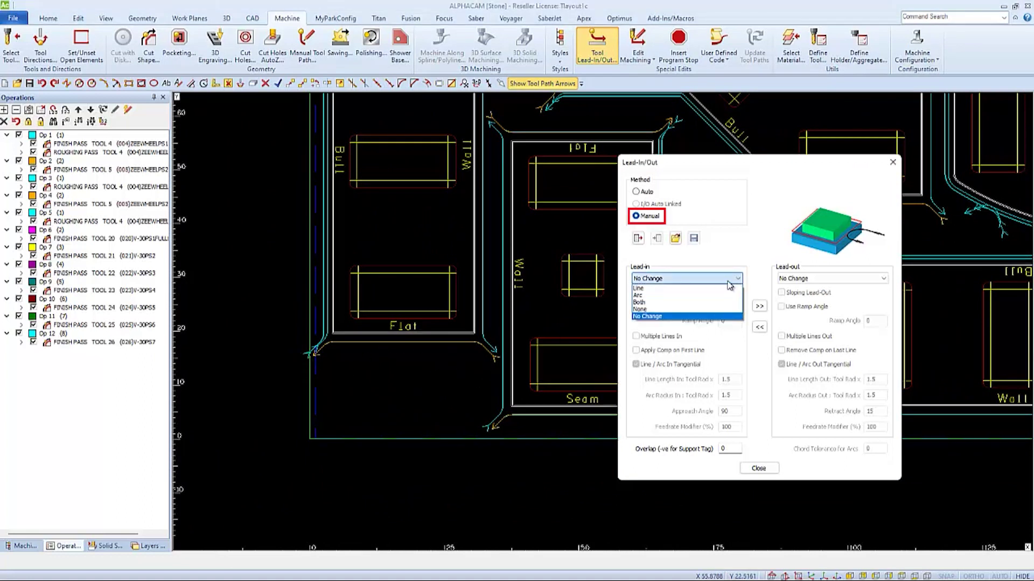
{"action": "left_click", "coordinate": [702, 305]}
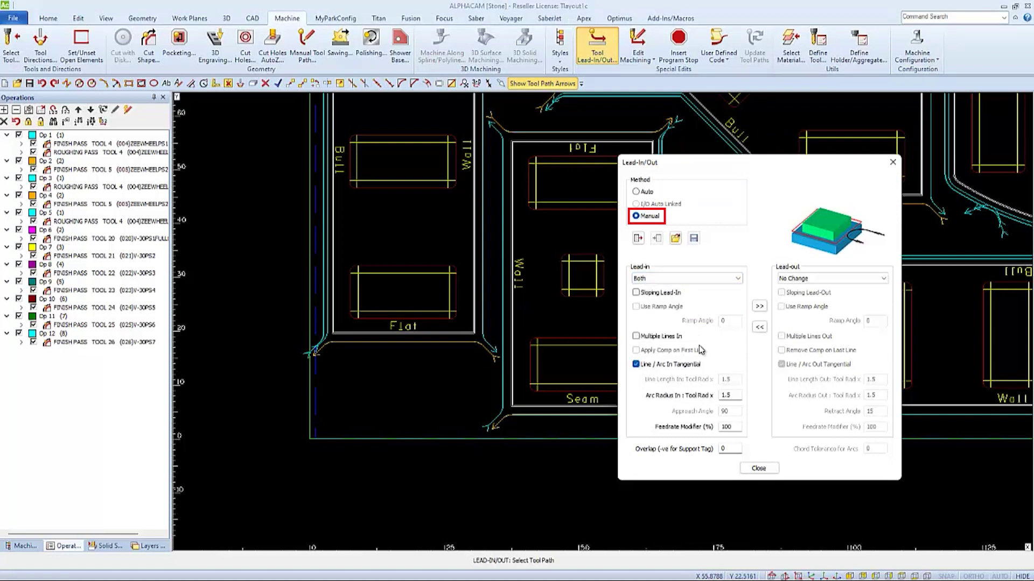
{"action": "left_click", "coordinate": [883, 278]}
{"action": "left_click", "coordinate": [835, 303]}
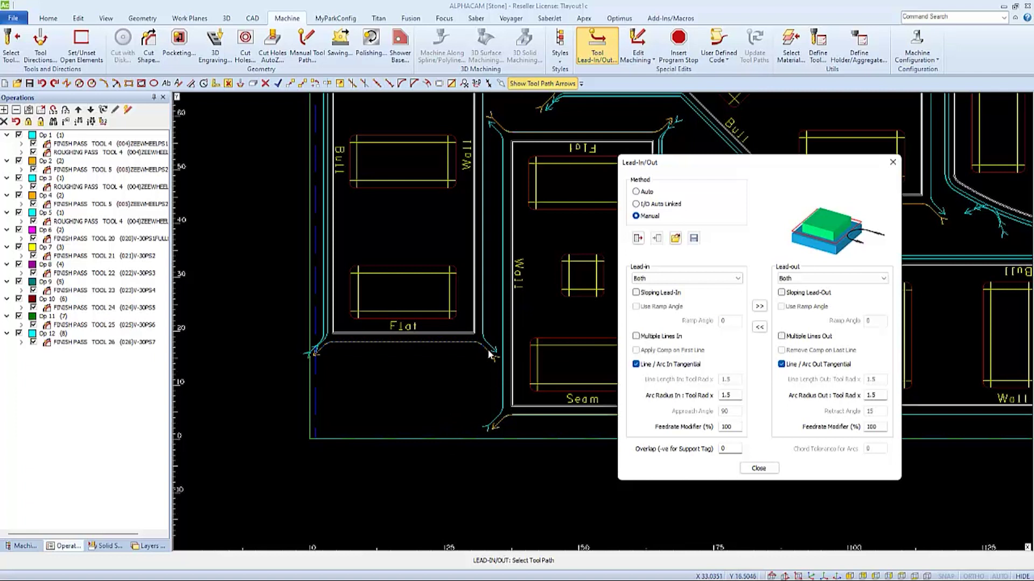
Try new manual lead start and end positions for the tool path along the leftmost part's Flat edge.
{"action": "left_click", "coordinate": [490, 355]}
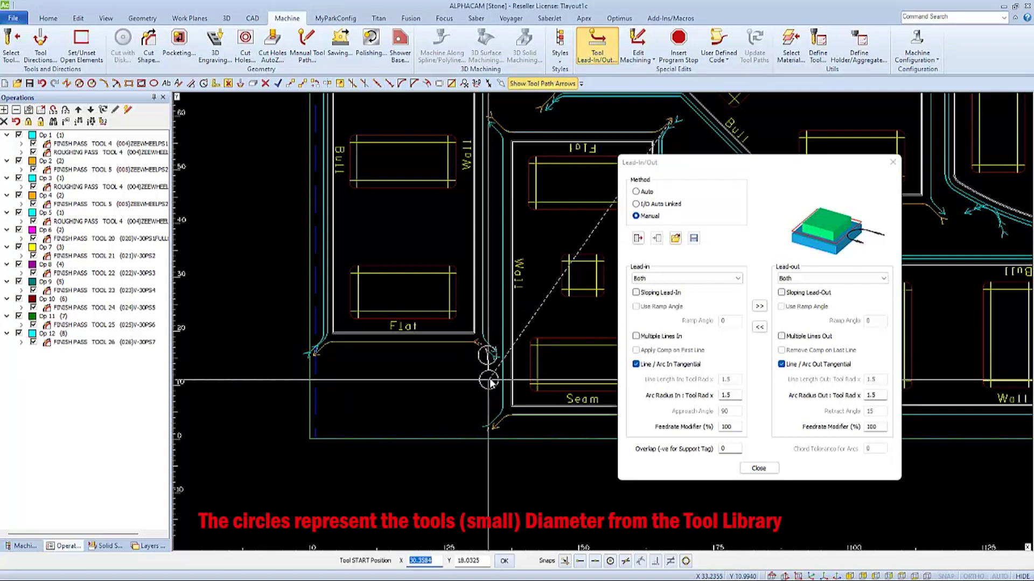
{"action": "left_click", "coordinate": [488, 381]}
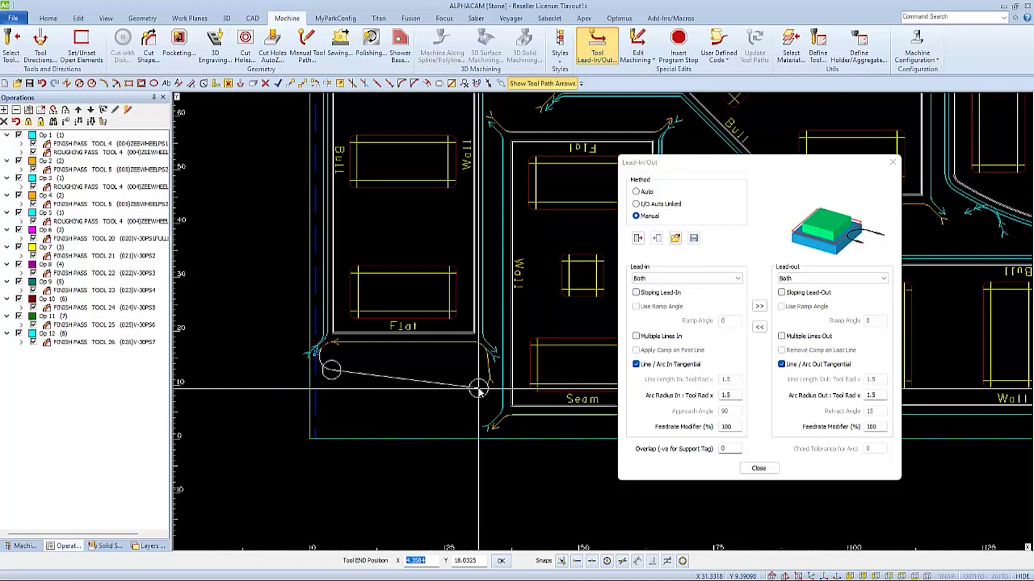
{"action": "left_click", "coordinate": [478, 387]}
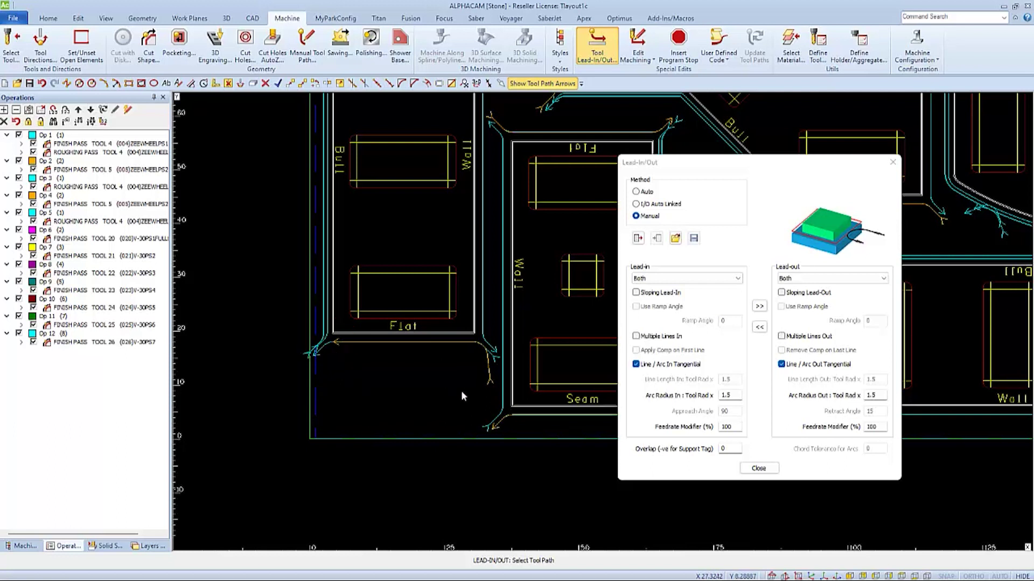
Reposition the Flat edge tool path's lead-in start to about X 33.2, Y 12.4 and its lead-out end to about X 1.8, Y 13.3.
{"action": "left_click", "coordinate": [488, 375]}
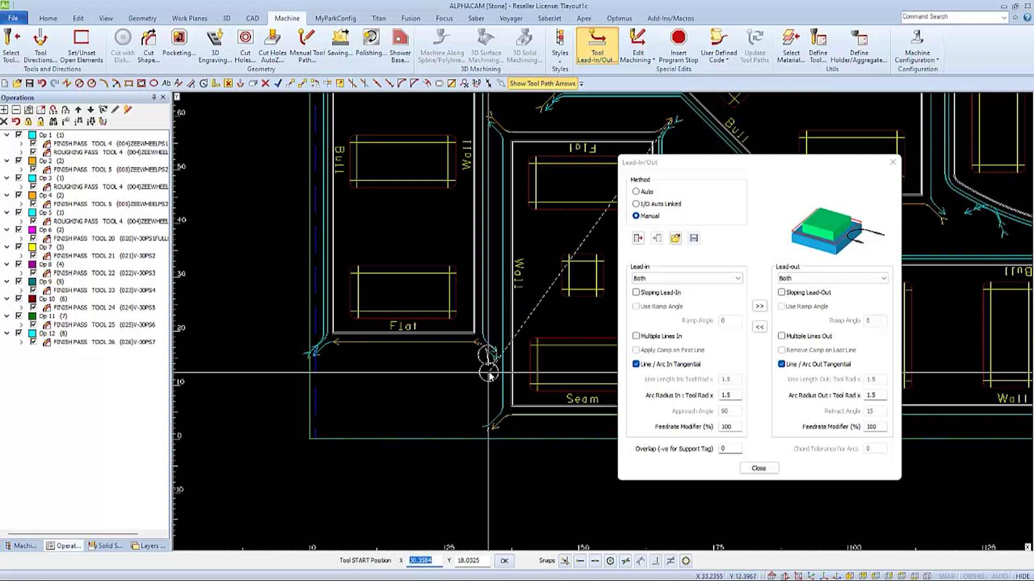
{"action": "left_click", "coordinate": [489, 375]}
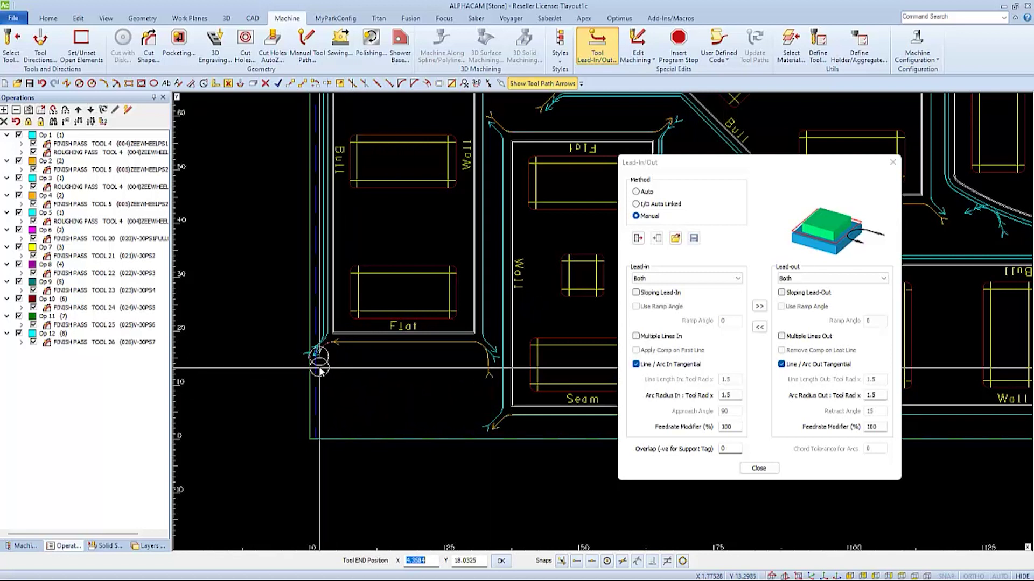
{"action": "left_click", "coordinate": [319, 369]}
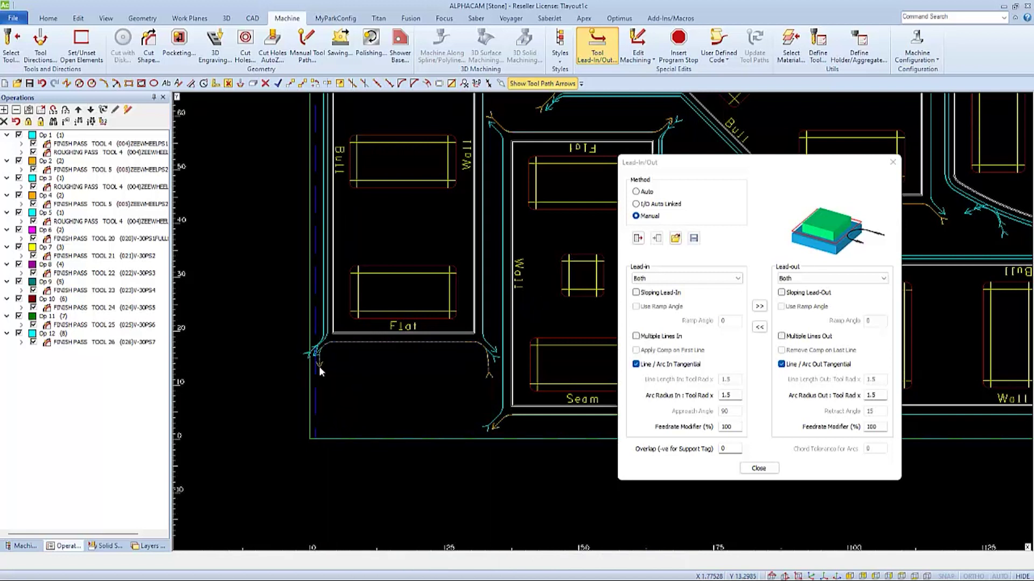
Reposition the Flat edge's second tool path to start at about X 30.8, Y 15.5 and end at about X 3.9, Y 15.7.
{"action": "left_click", "coordinate": [494, 361]}
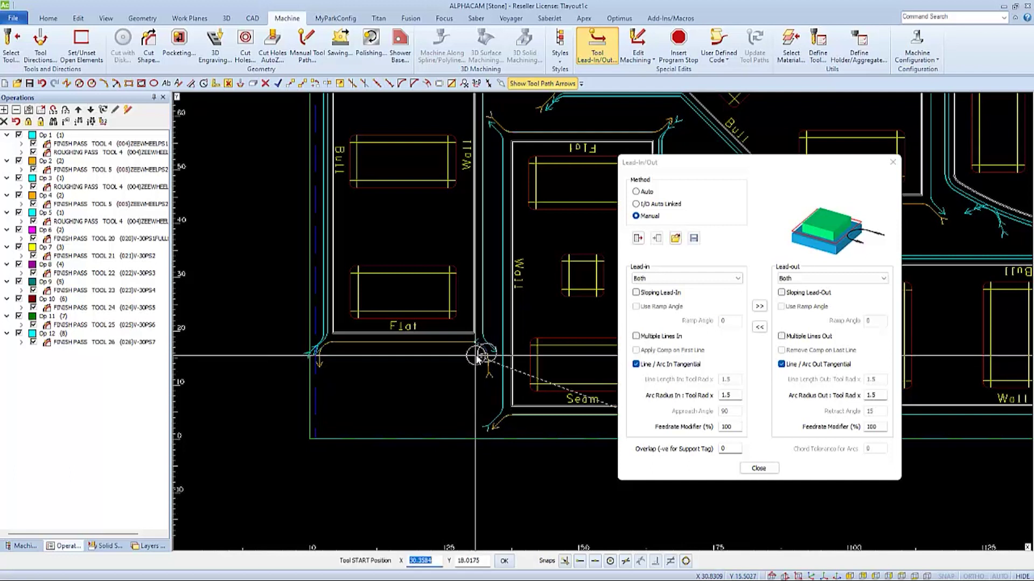
{"action": "left_click", "coordinate": [334, 366]}
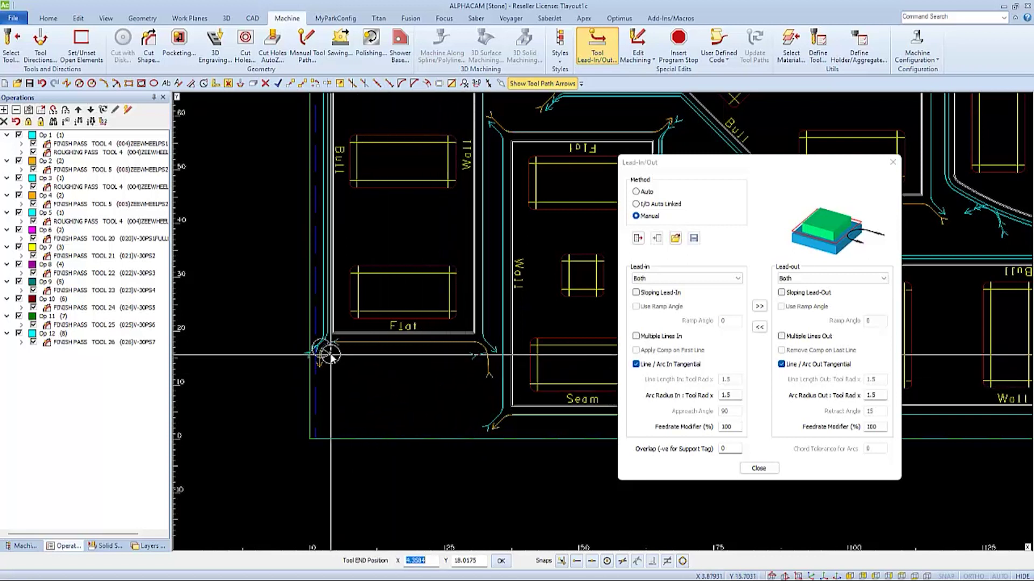
{"action": "left_click", "coordinate": [330, 356]}
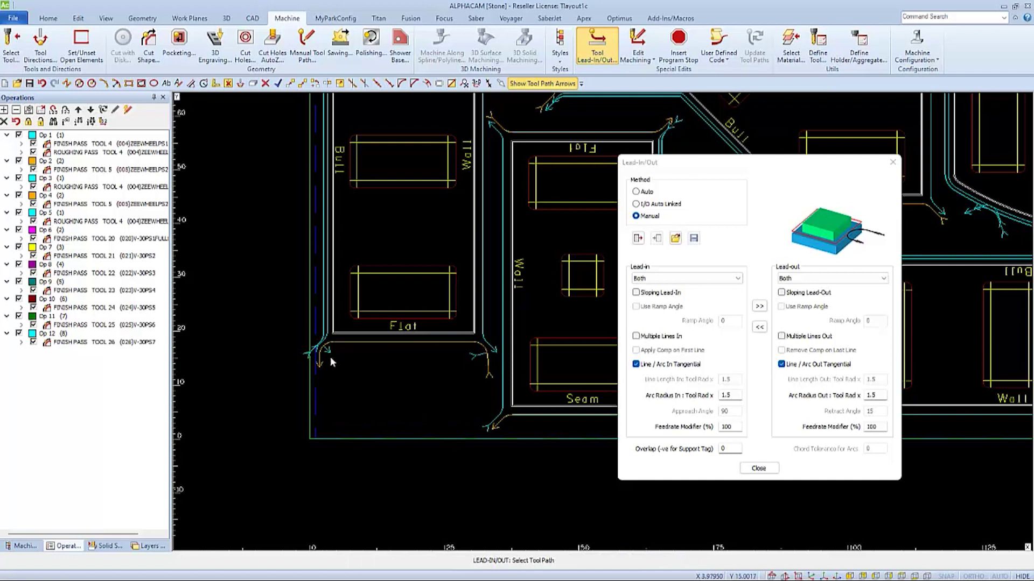
Reposition the Flat edge's remaining tool path to start at about X 32.8, Y 11.9 and end near the left lead-outs already adjusted.
{"action": "left_click", "coordinate": [482, 361]}
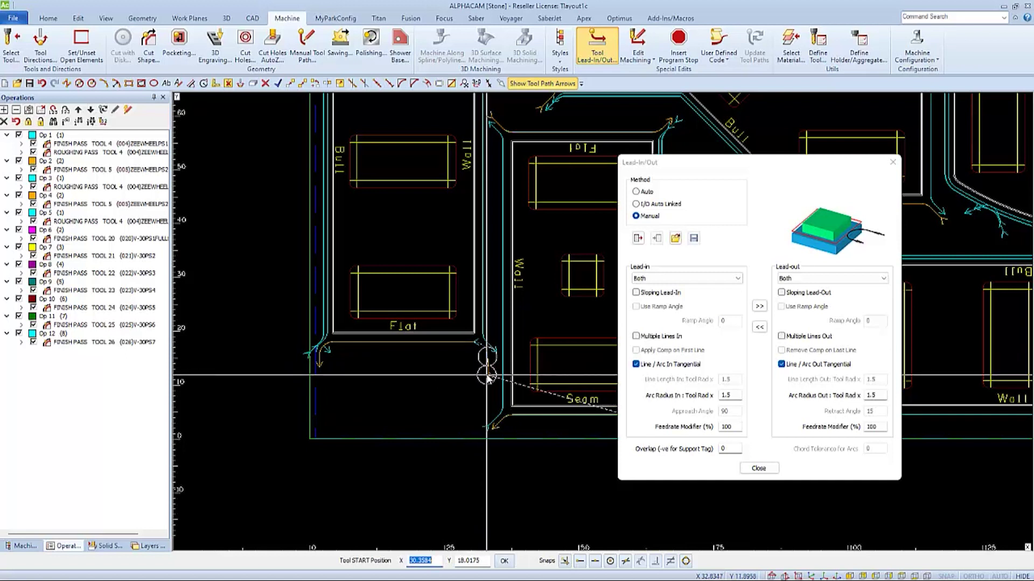
{"action": "left_click", "coordinate": [487, 375]}
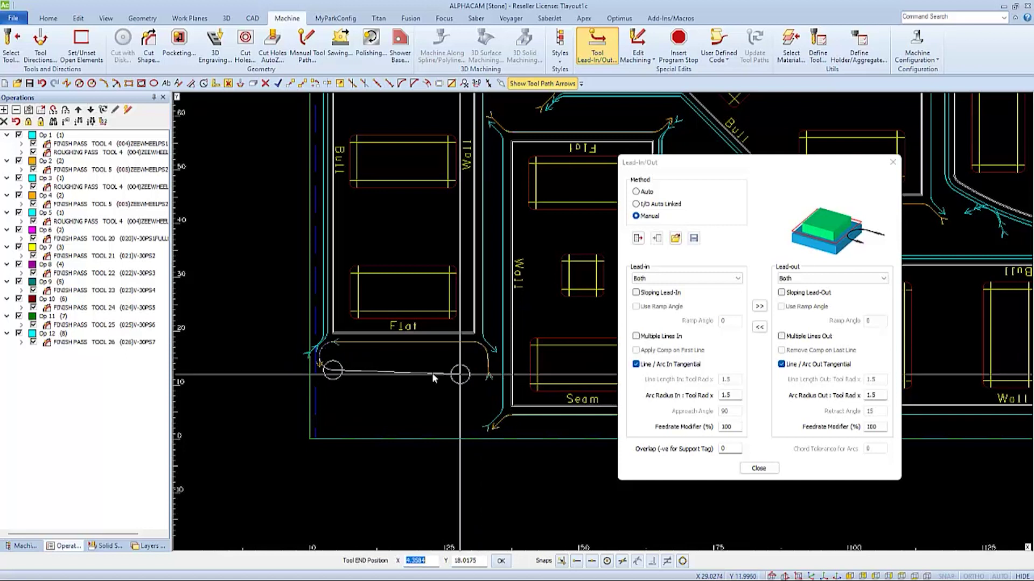
{"action": "left_click", "coordinate": [321, 369]}
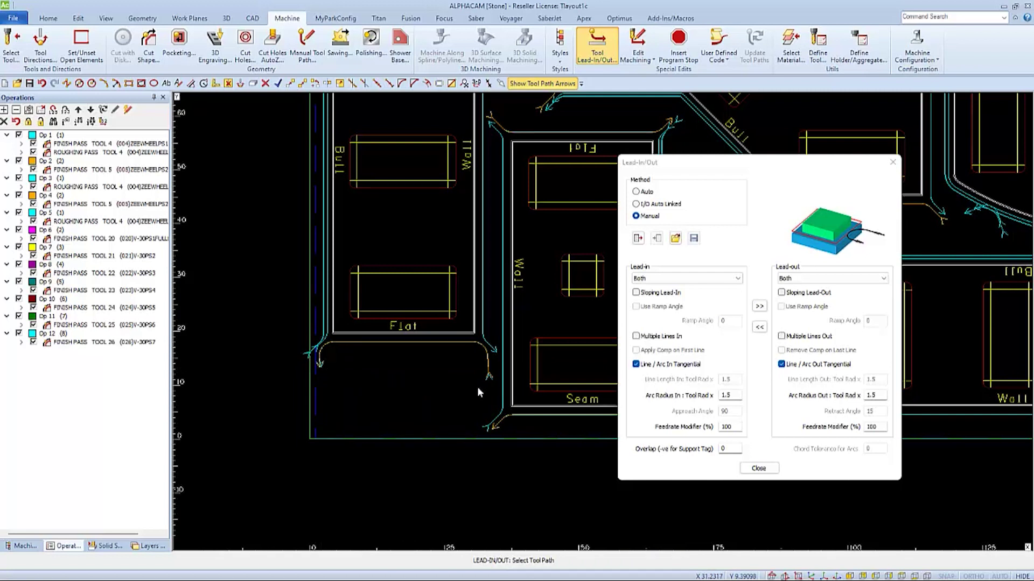
Set the lead-in to No Change and move the leftmost part's Wall tool path lead-out to about X 33.2, Y 13.3.
{"action": "mouse_move", "coordinate": [454, 228]}
{"action": "middle_mouse_down"}
{"action": "mouse_move", "coordinate": [411, 348]}
{"action": "mouse_move", "coordinate": [409, 428]}
{"action": "mouse_move", "coordinate": [421, 387]}
{"action": "middle_mouse_up"}
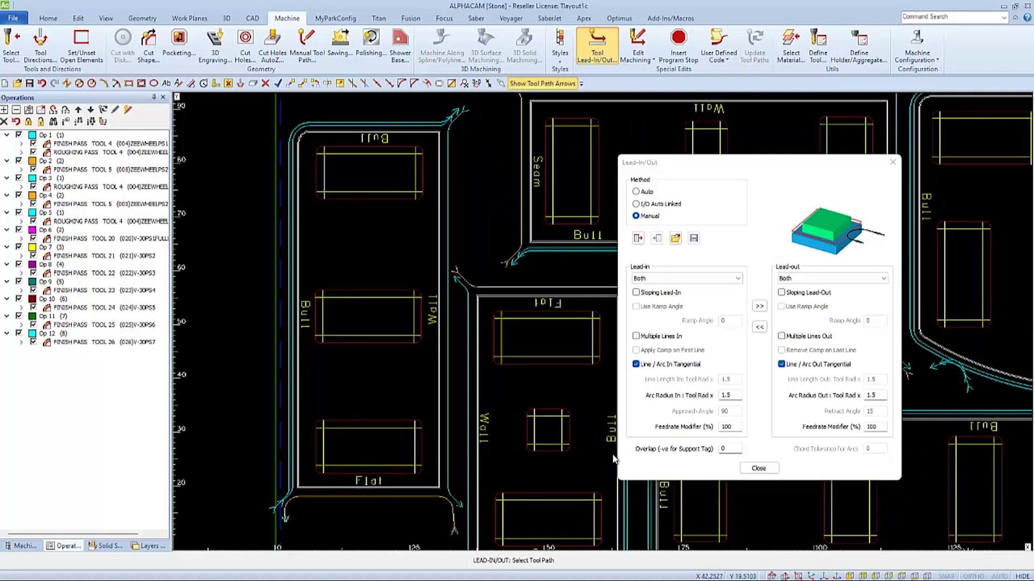
{"action": "left_click", "coordinate": [661, 278]}
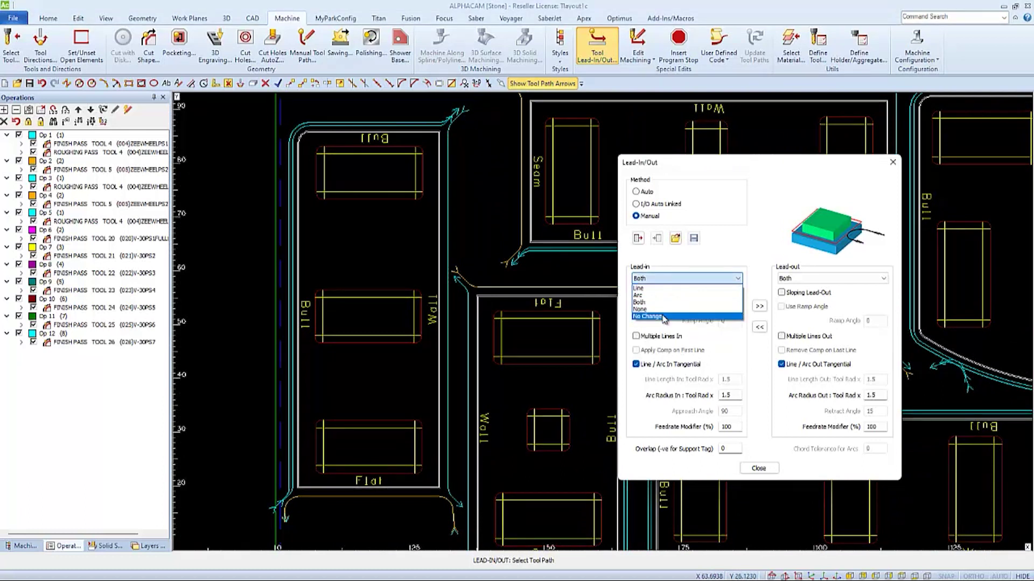
{"action": "left_click", "coordinate": [662, 316]}
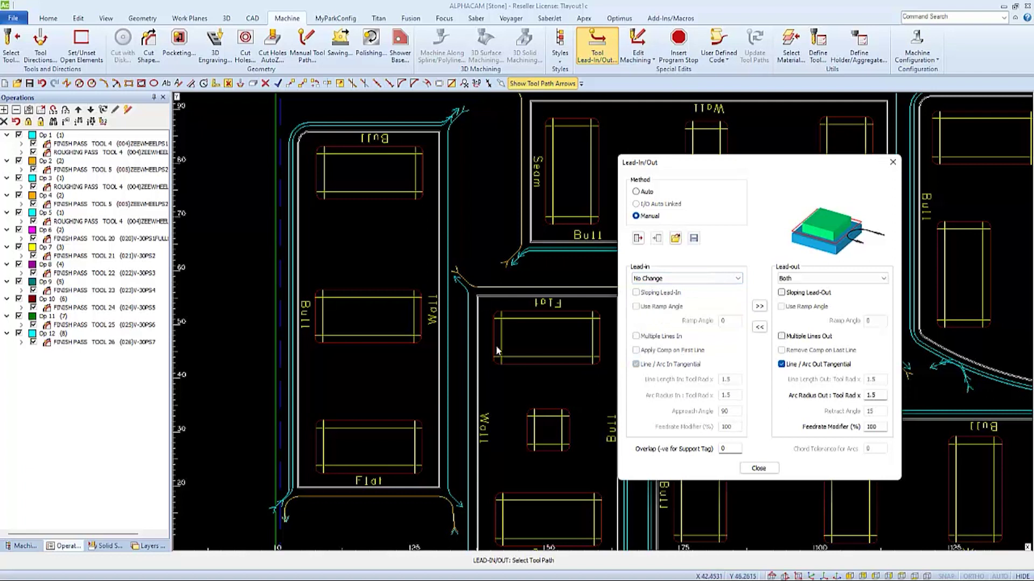
{"action": "left_click", "coordinate": [449, 375]}
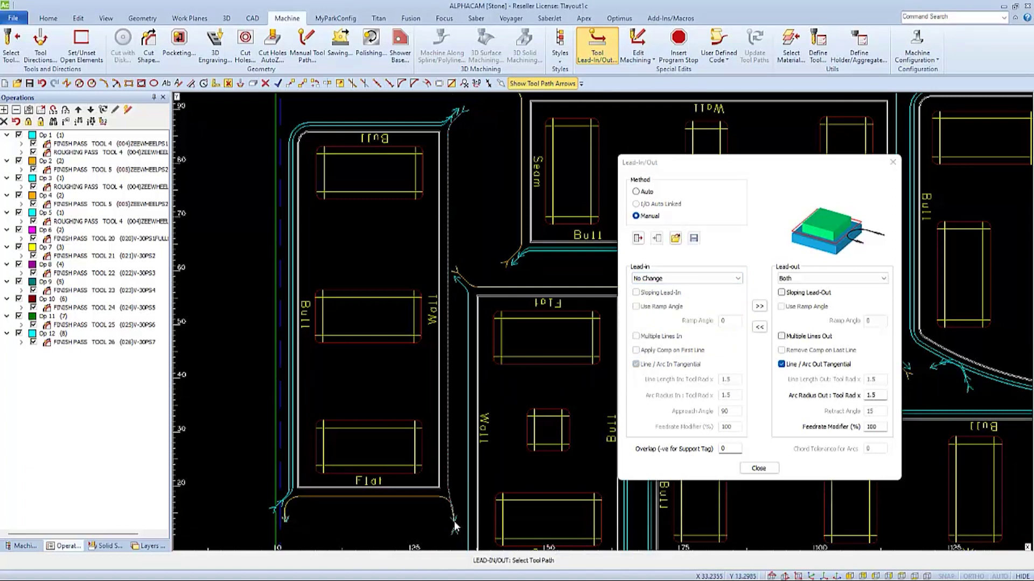
Reposition the lead-out of the adjacent part's Wall tool path so it ends above that part's Flat edge, clear of the leftmost part.
{"action": "middle_click_drag", "start_coordinate": [461, 453], "coordinate": [448, 385]}
{"action": "left_click", "coordinate": [448, 217]}
{"action": "left_click", "coordinate": [455, 197]}
With lead-in set to Both and lead-out to No Change, move the lead-in start of the adjacent part's Flat tool path away from the leftmost part.
{"action": "left_click", "coordinate": [695, 279]}
{"action": "left_click", "coordinate": [690, 302]}
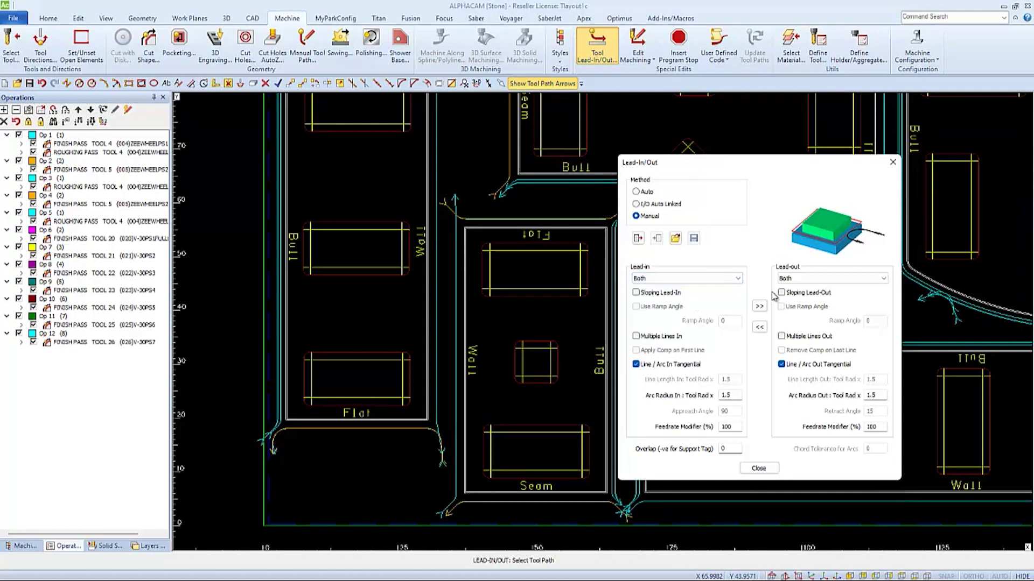
{"action": "left_click", "coordinate": [816, 278]}
{"action": "left_click", "coordinate": [815, 318]}
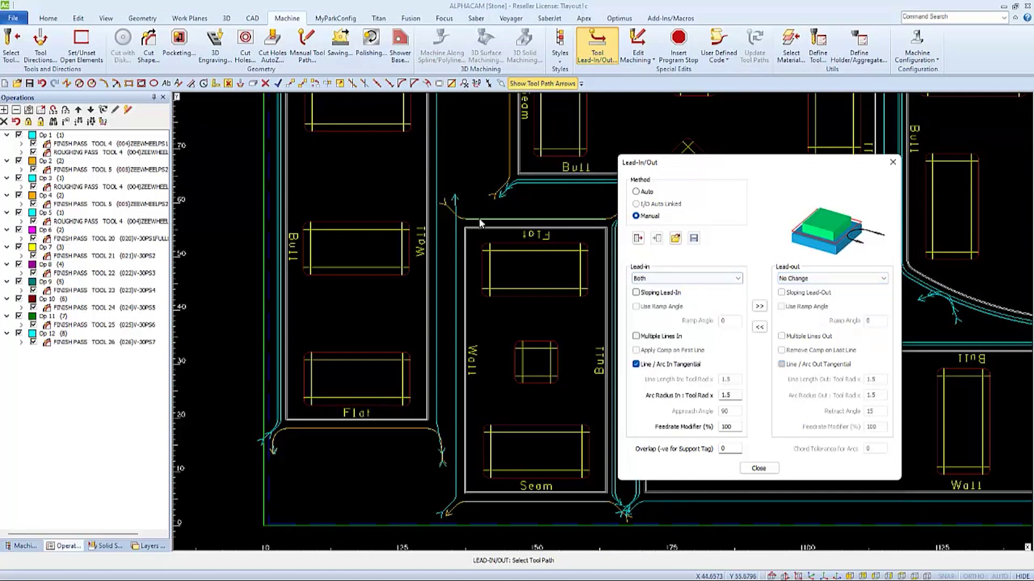
{"action": "left_click", "coordinate": [447, 206]}
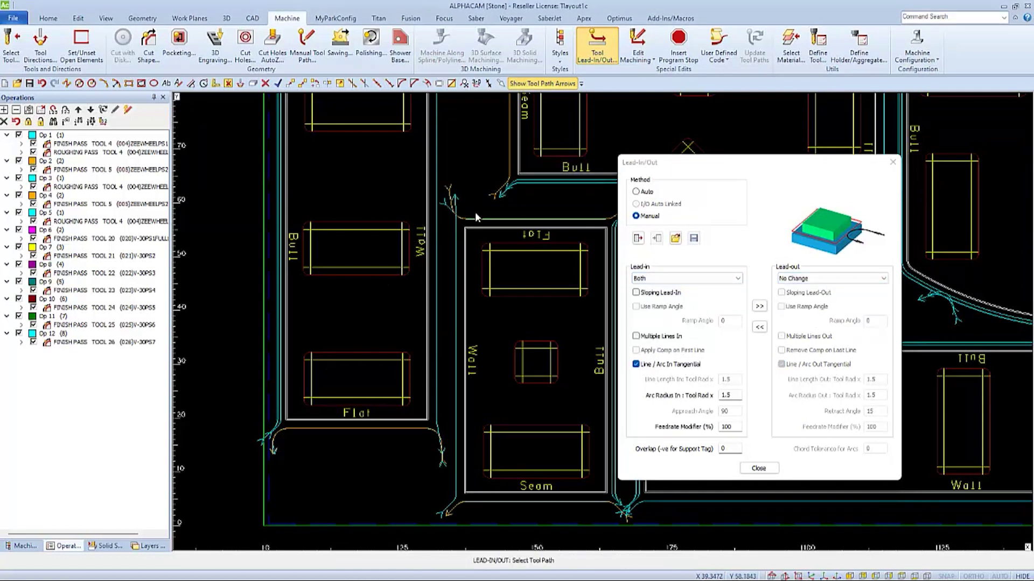
Apply an Auto lead-in with an approach angle of 15 to the leftmost part's Bull tool paths at the lower corner, and finish the lead-in/out edit.
{"action": "scroll", "coordinate": [354, 347], "scroll_direction": "down", "scroll_amount": 2}
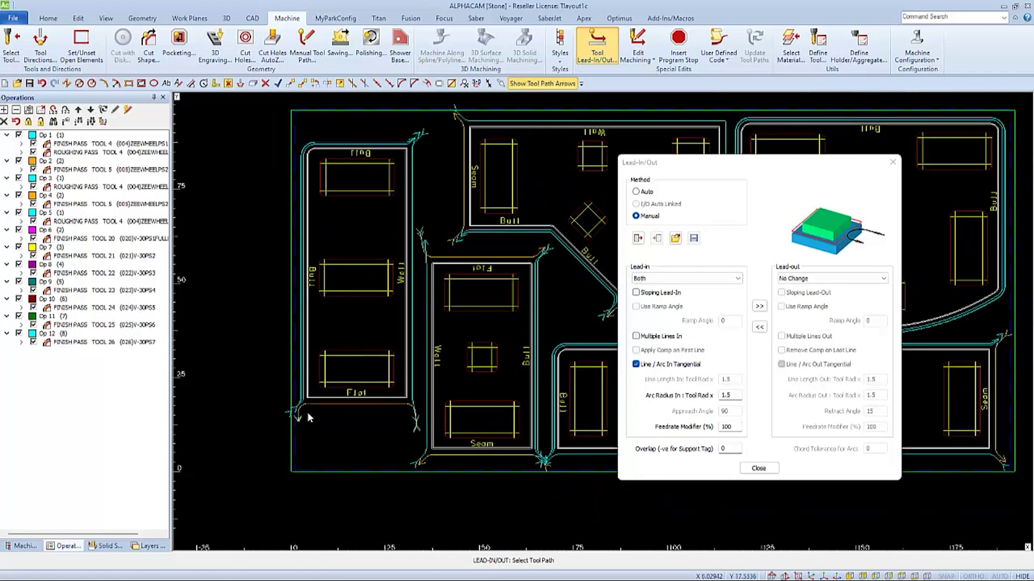
{"action": "scroll", "coordinate": [275, 408], "scroll_direction": "up", "scroll_amount": 3}
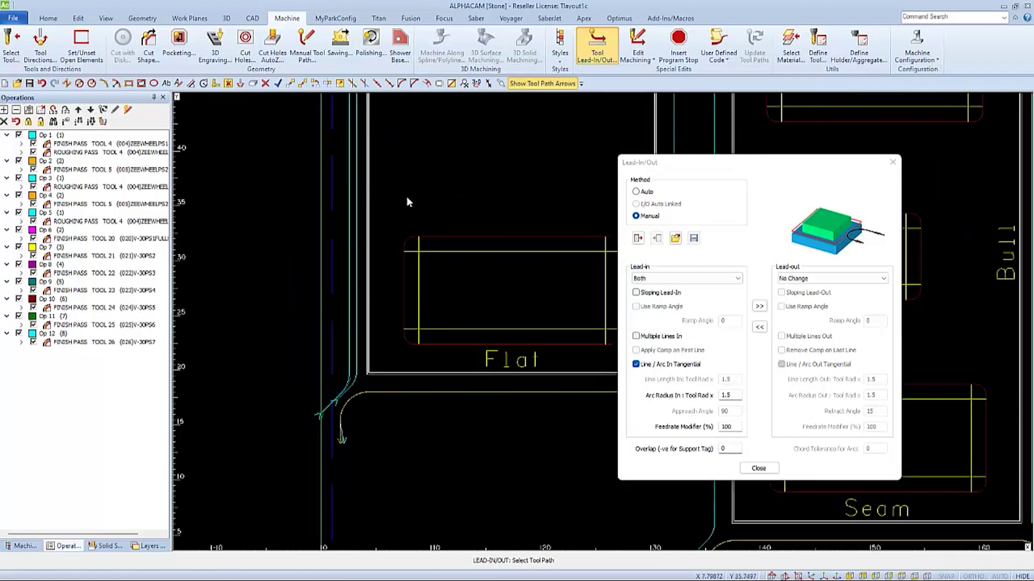
{"action": "middle_click_drag", "start_coordinate": [406, 195], "coordinate": [401, 283]}
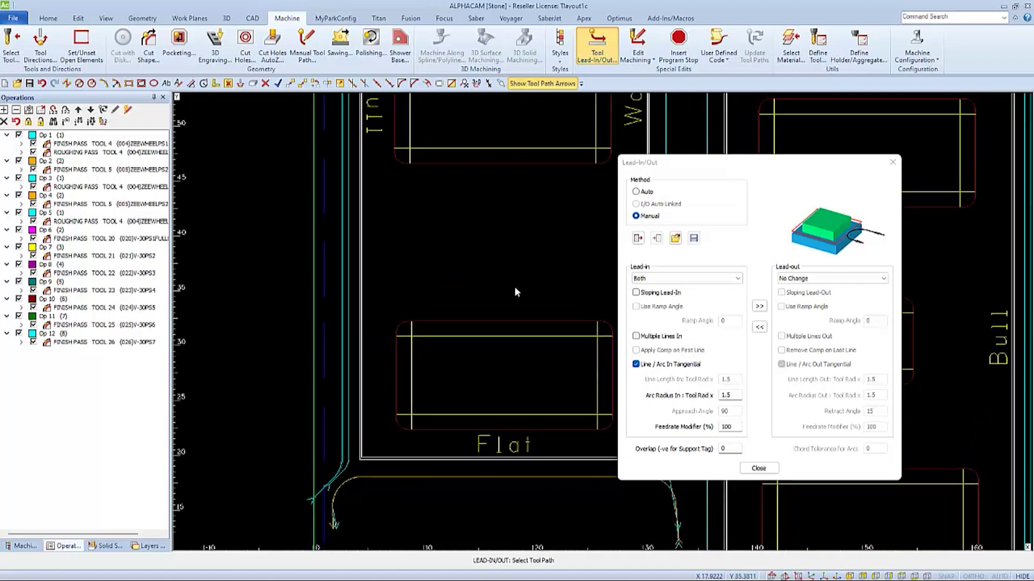
{"action": "left_click", "coordinate": [636, 192]}
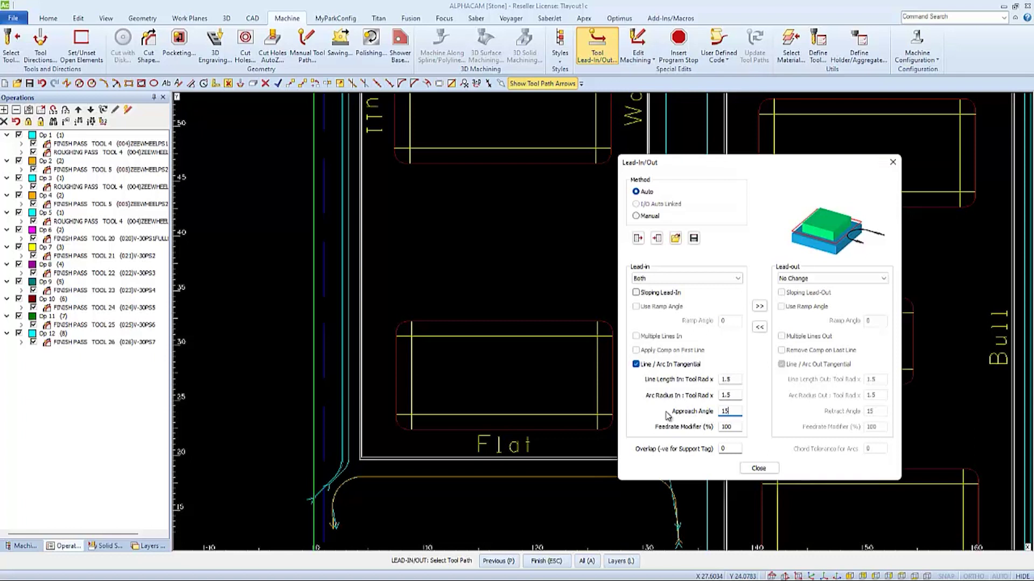
{"action": "scroll", "coordinate": [345, 475], "scroll_direction": "up", "scroll_amount": 2}
{"action": "left_click", "coordinate": [350, 453]}
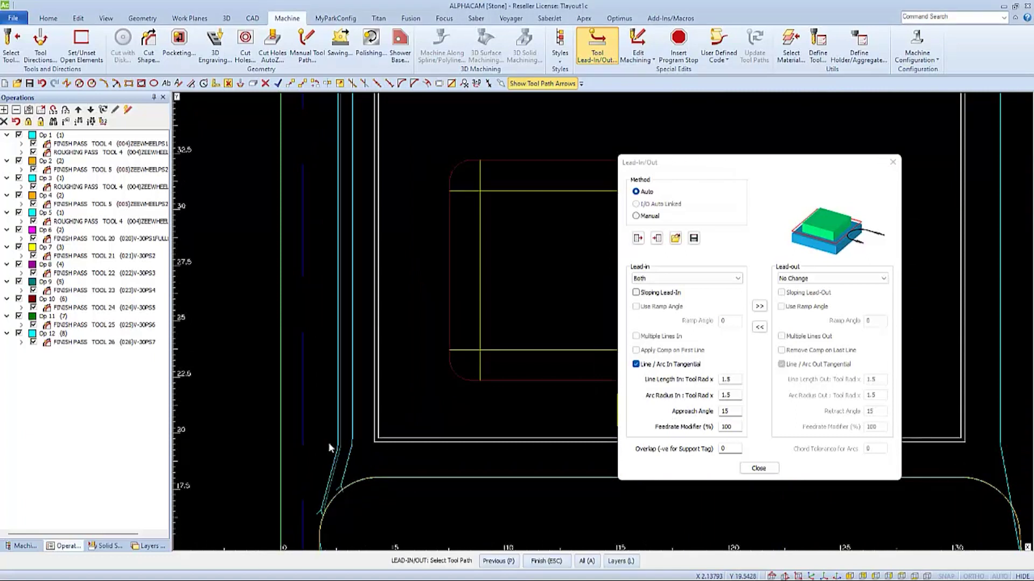
{"action": "scroll", "coordinate": [334, 471], "scroll_direction": "down", "scroll_amount": 5}
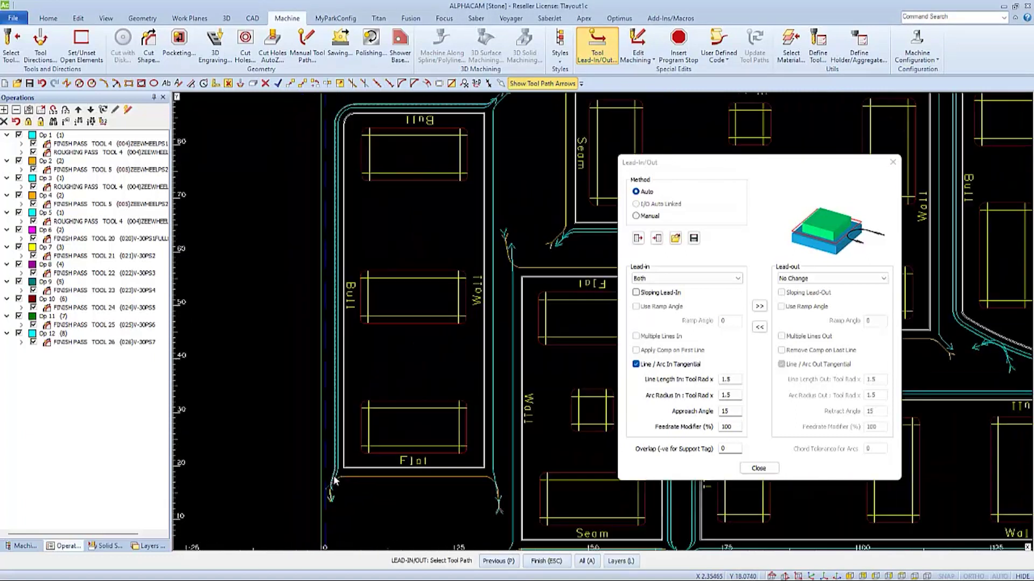
{"action": "left_click", "coordinate": [759, 469]}
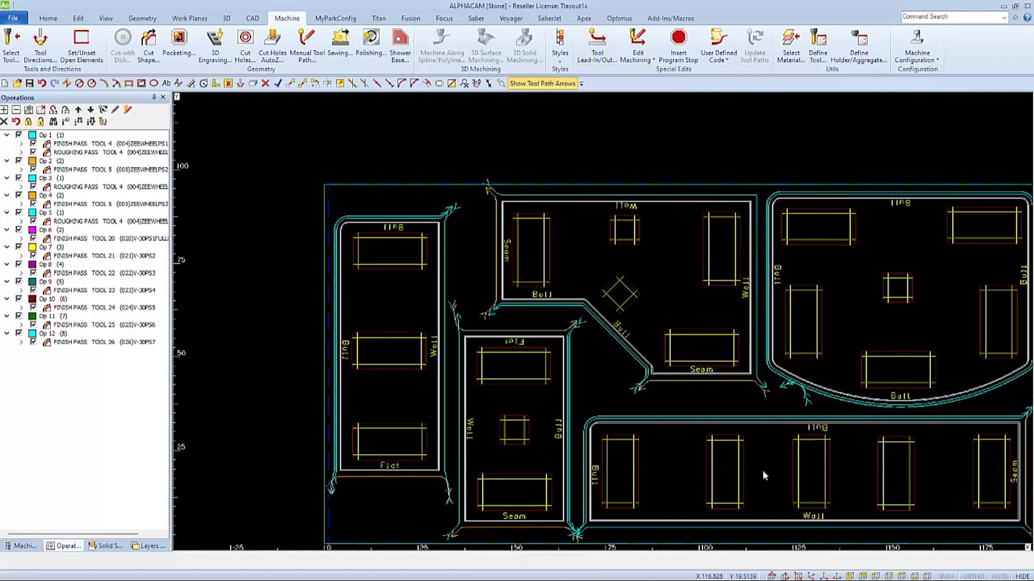
Start a solid simulation of the machining operations on the slab.
{"action": "left_click", "coordinate": [108, 545]}
{"action": "left_click", "coordinate": [47, 111]}
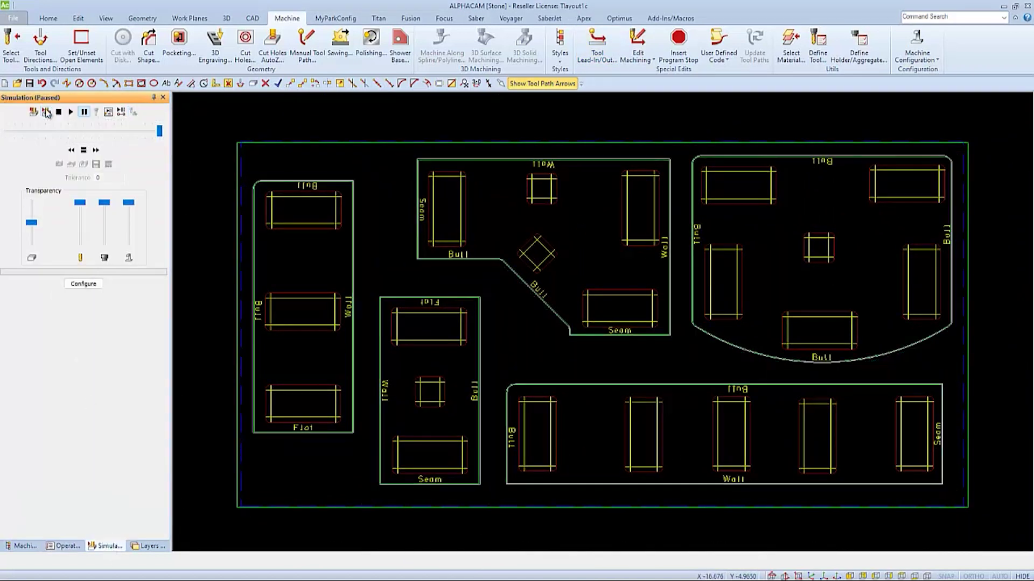